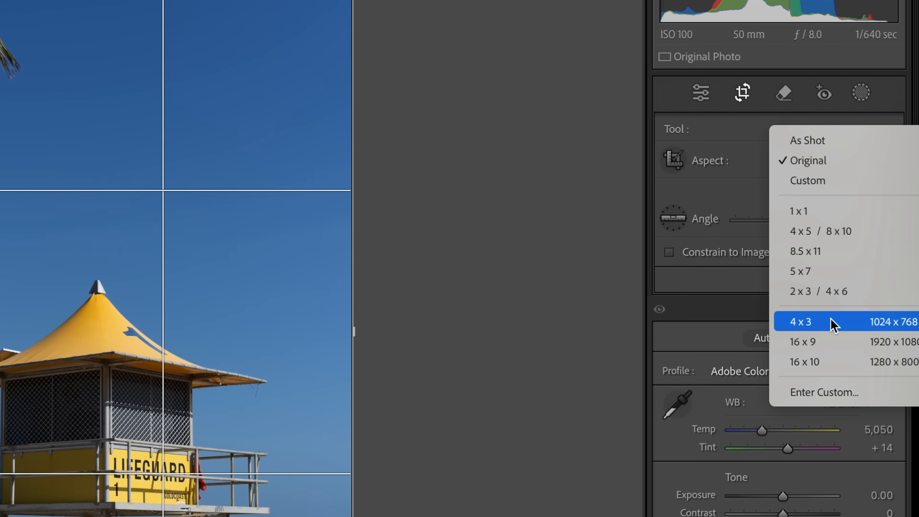
Crop the photo to the 4 x 3 aspect ratio and tighten the frame around the lifeguard tower.
left_click(832, 324)
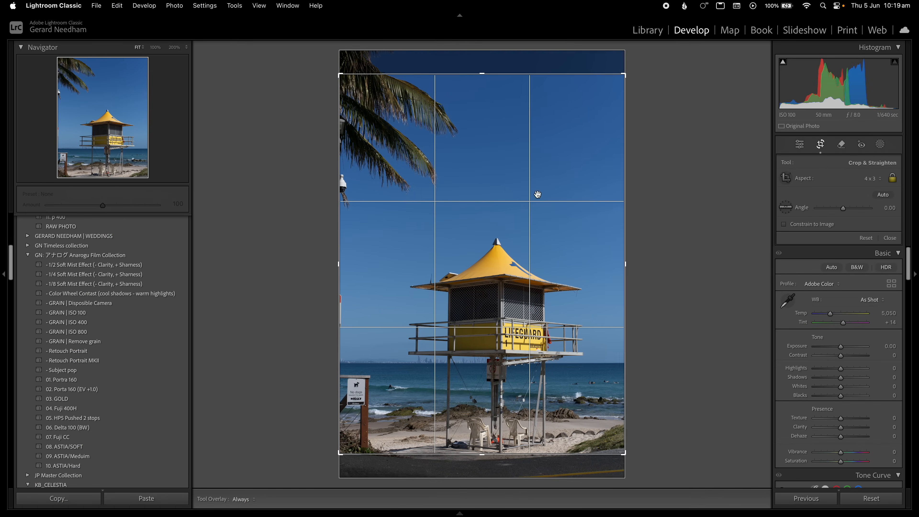
left_click_drag(339, 75, 358, 96)
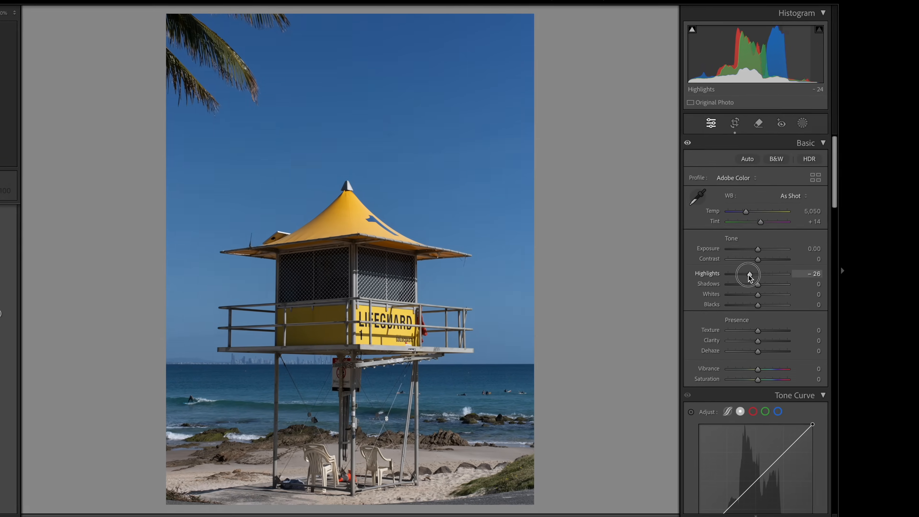
Flatten the photo's tones with Highlights -82, Shadows +15, Whites -70 and Blacks +64.
left_click_drag(818, 274, 824, 274)
left_click_drag(727, 276, 766, 310)
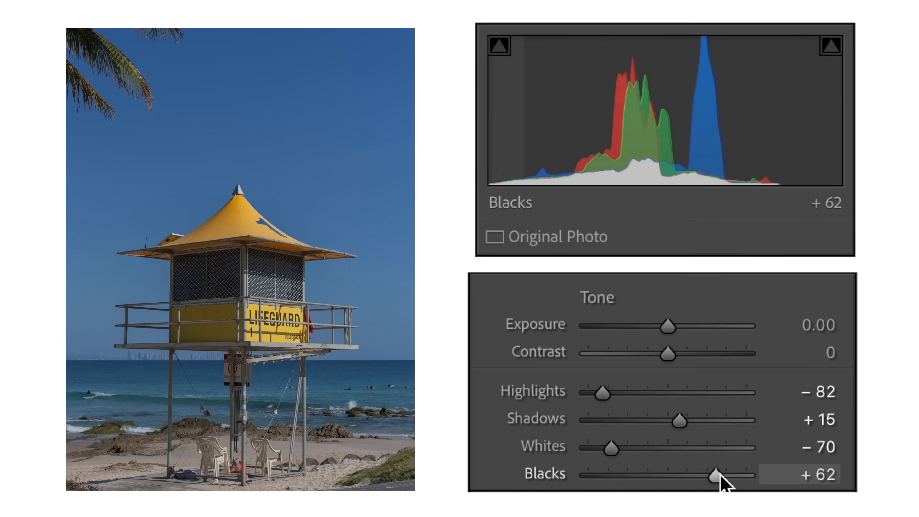
left_click_drag(718, 478, 699, 480)
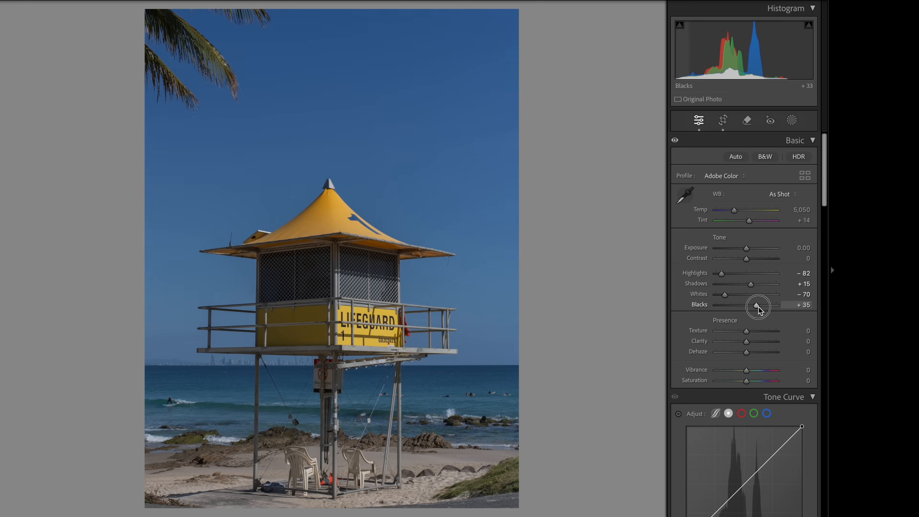
left_click_drag(757, 308, 767, 309)
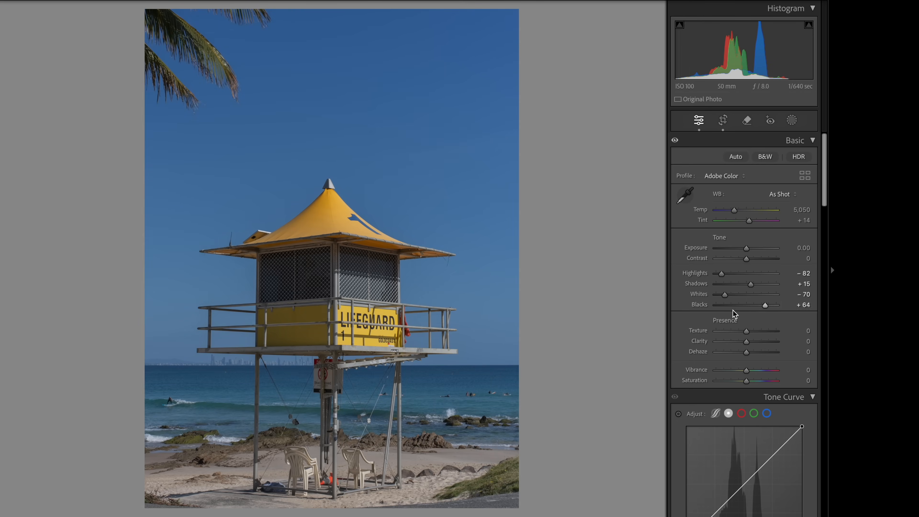
Fade the tone curve by raising its black point and lowering its white point to output 243.
scroll(695, 311, "down", 3)
scroll(694, 311, "down", 1)
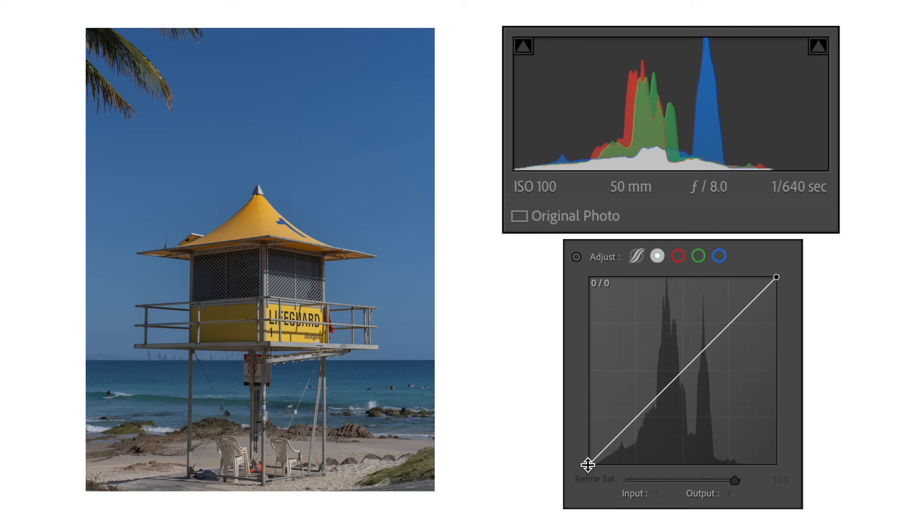
left_click_drag(587, 466, 577, 448)
left_click_drag(776, 277, 787, 291)
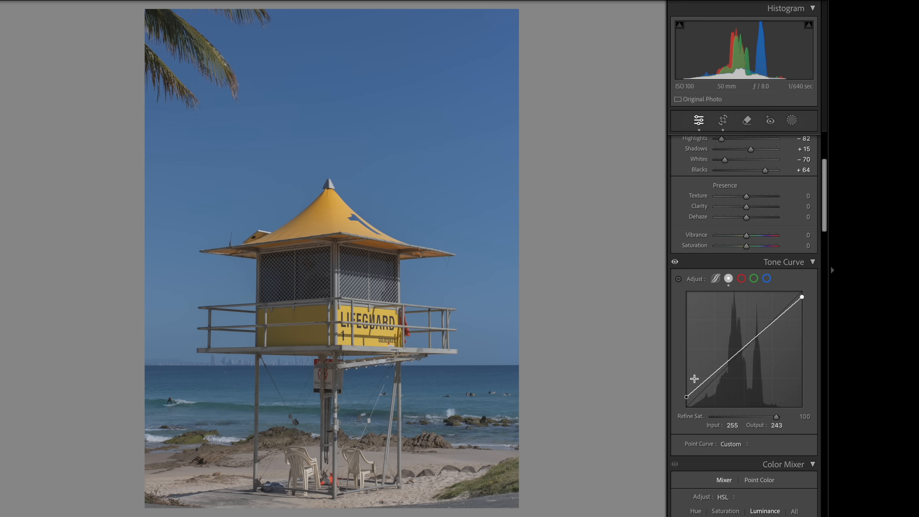
Shape the tone curve into an S with a shadow point at 28/29 and a highlight point at 176/208.
left_click_drag(702, 385, 702, 394)
mouse_move(773, 324)
left_mouse_down()
mouse_move(774, 332)
mouse_move(766, 313)
left_mouse_up()
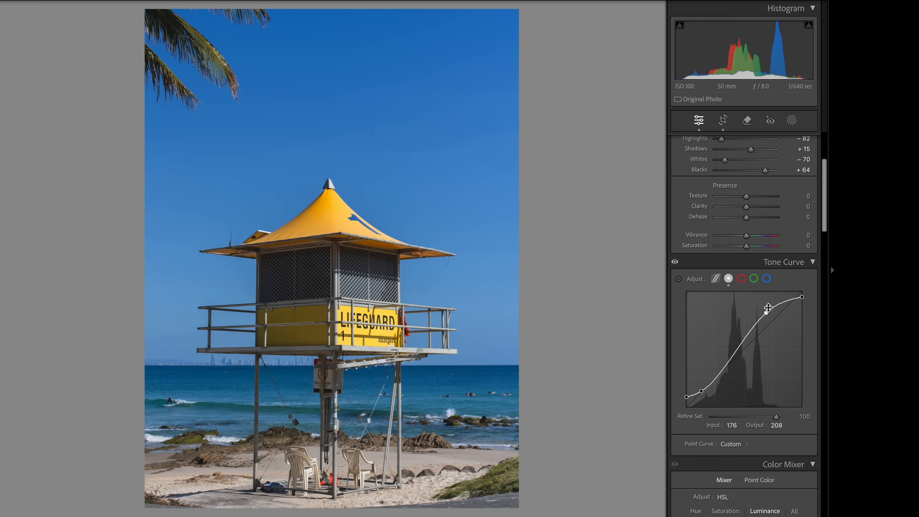
left_click_drag(702, 392, 698, 394)
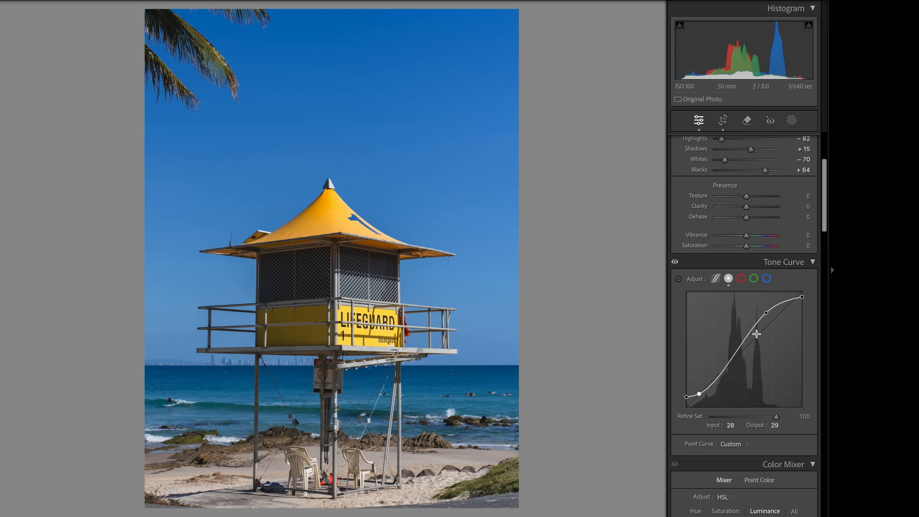
scroll(807, 300, "up", 3)
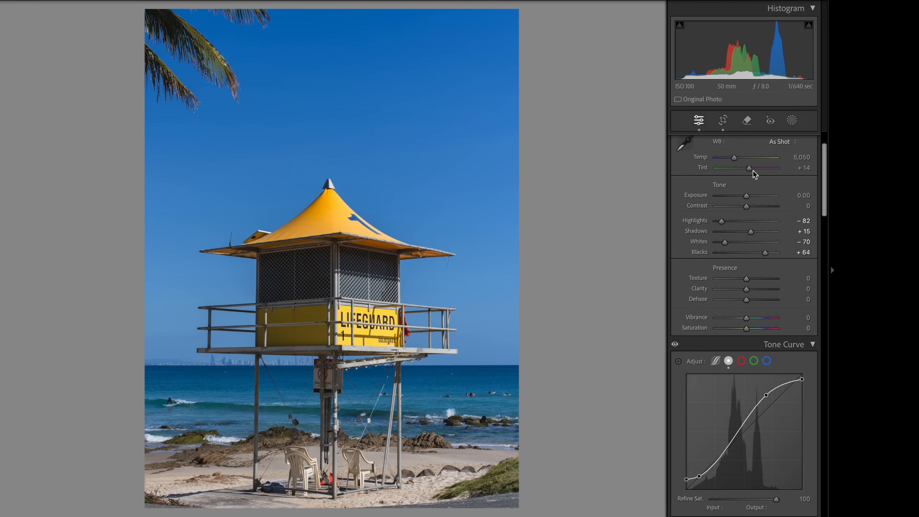
left_click_drag(746, 206, 754, 214)
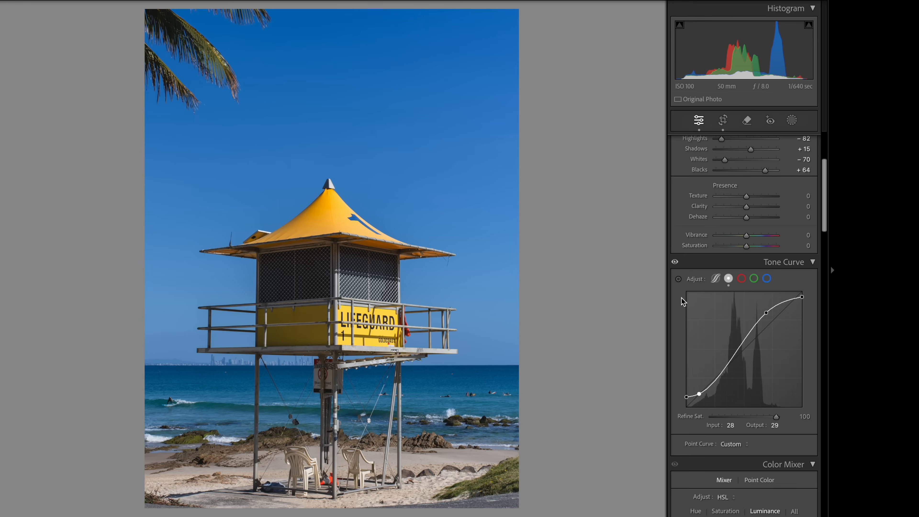
Calibrate the Red Primary with hue +15 and saturation -8.
scroll(683, 300, "down", 10)
scroll(680, 297, "down", 12)
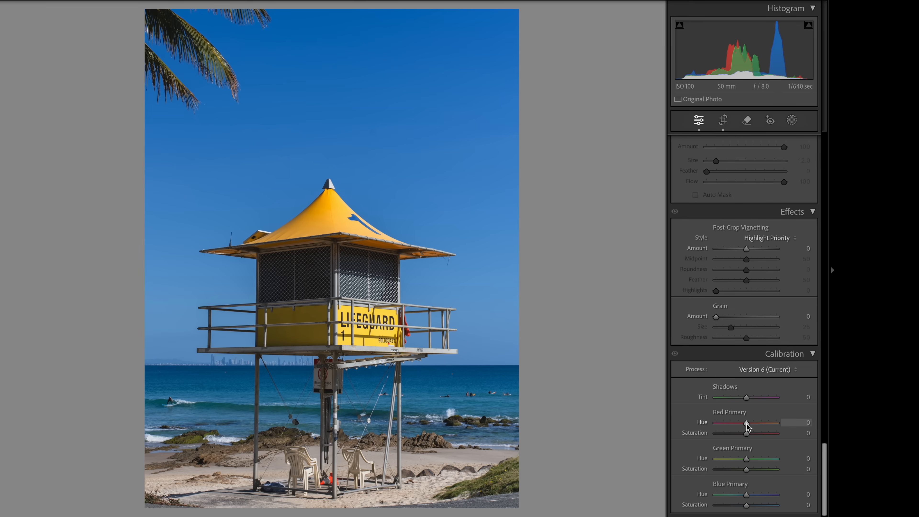
left_click_drag(748, 427, 751, 427)
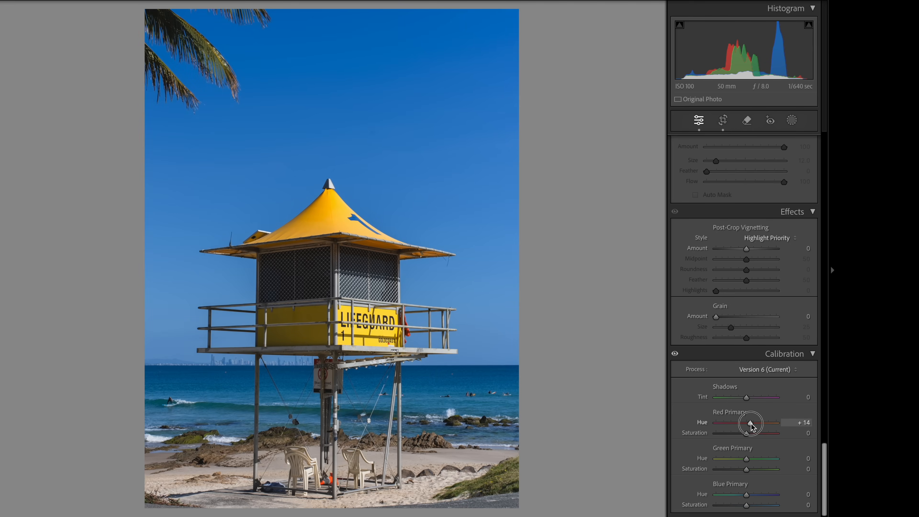
left_click_drag(751, 423, 746, 437)
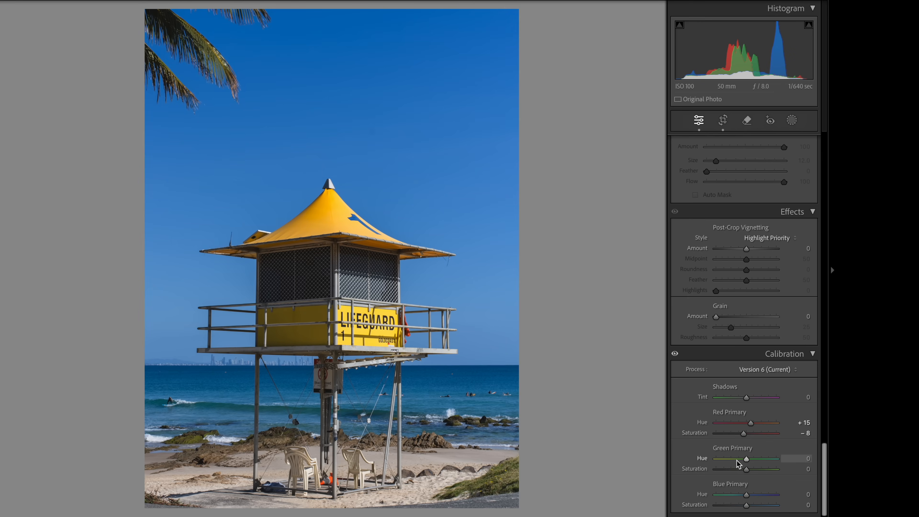
Calibrate the Green Primary with hue +5 and saturation -15.
left_click_drag(747, 461, 741, 463)
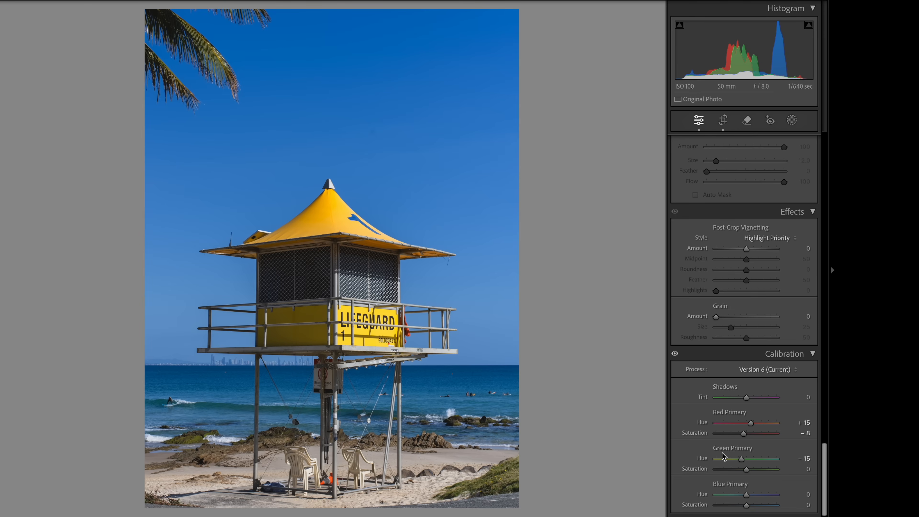
left_click_drag(741, 461, 749, 462)
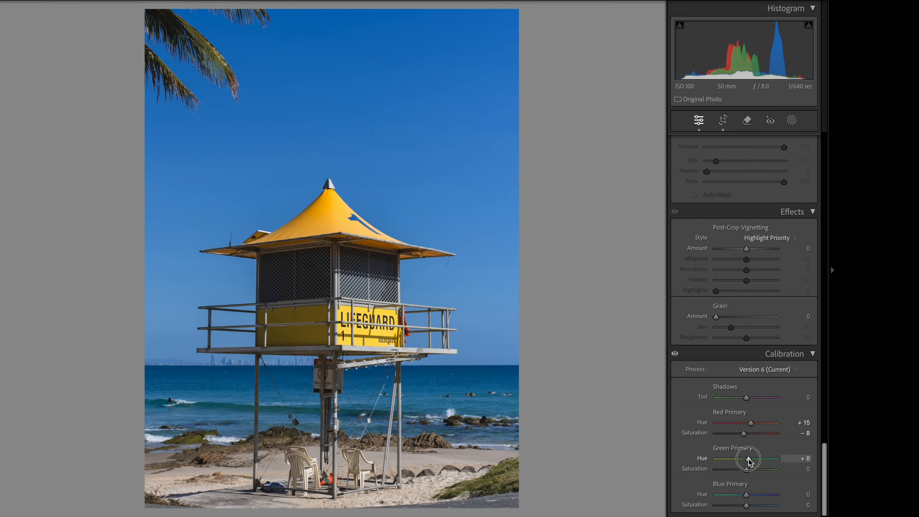
left_click_drag(747, 459, 742, 471)
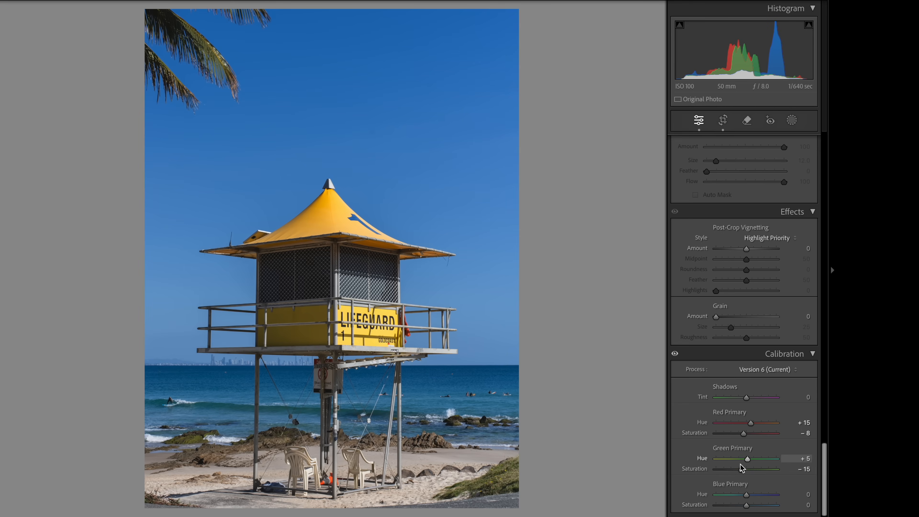
Calibrate the Blue Primary with hue -15 and saturation -10.
left_click_drag(747, 495, 742, 497)
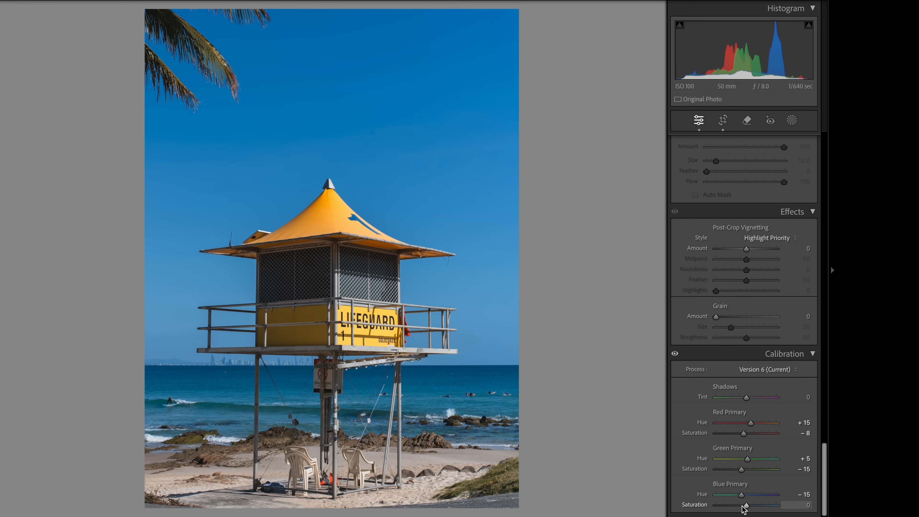
left_click_drag(747, 510, 743, 507)
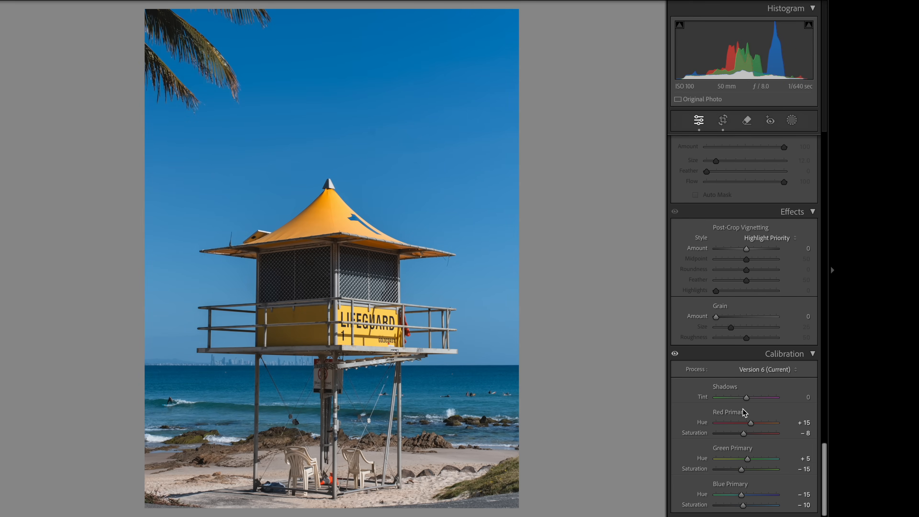
left_click_drag(747, 403, 747, 402)
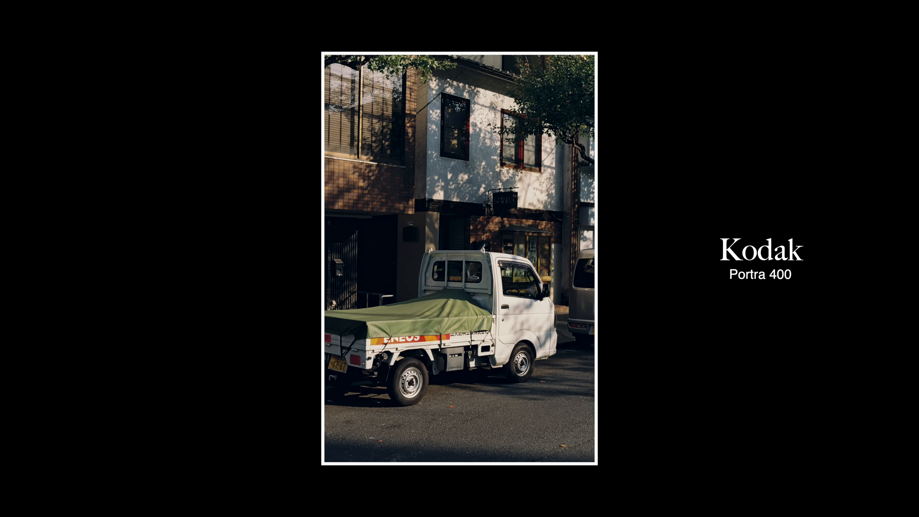
Color grade the shadows with a subtle blue tint at hue 208 and saturation 5.
scroll(715, 383, "up", 15)
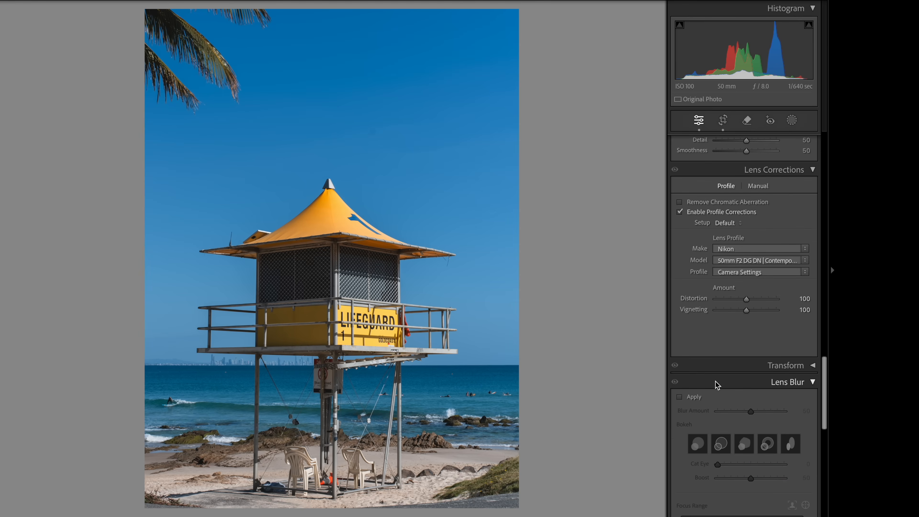
scroll(715, 383, "up", 10)
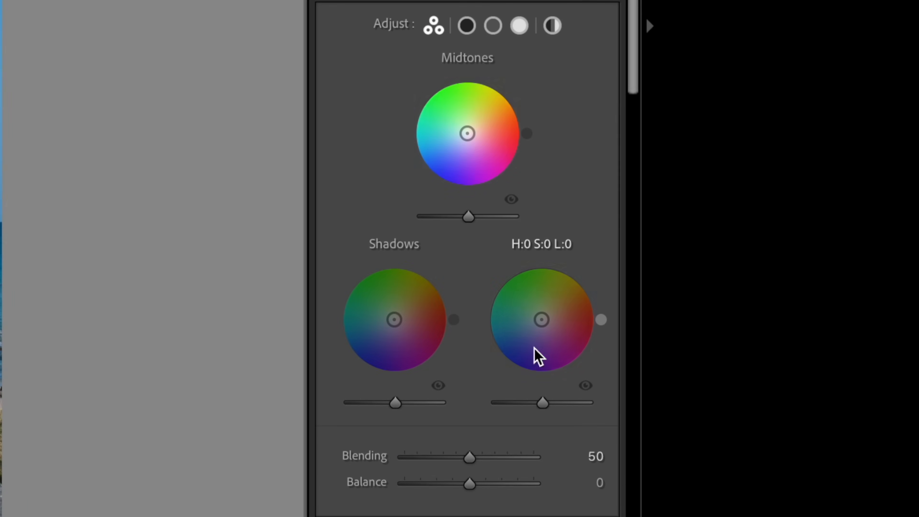
left_click(468, 27)
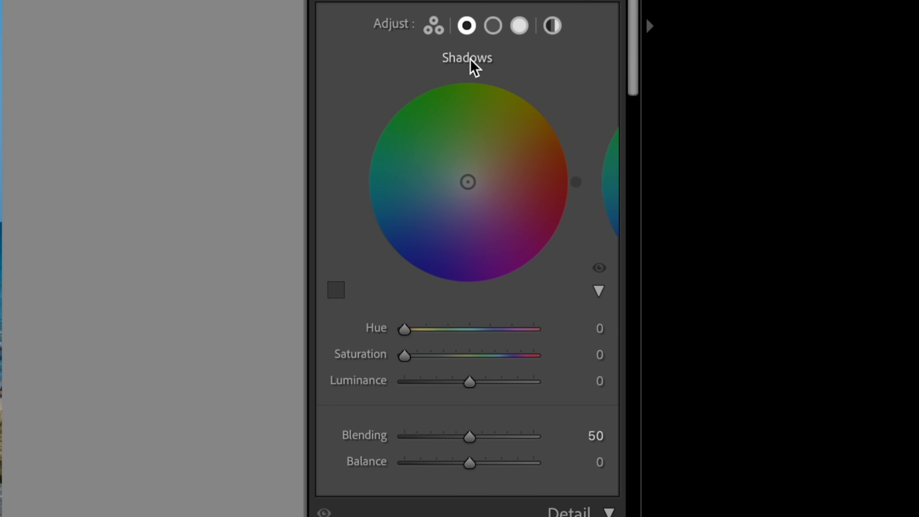
left_click_drag(548, 234, 544, 231)
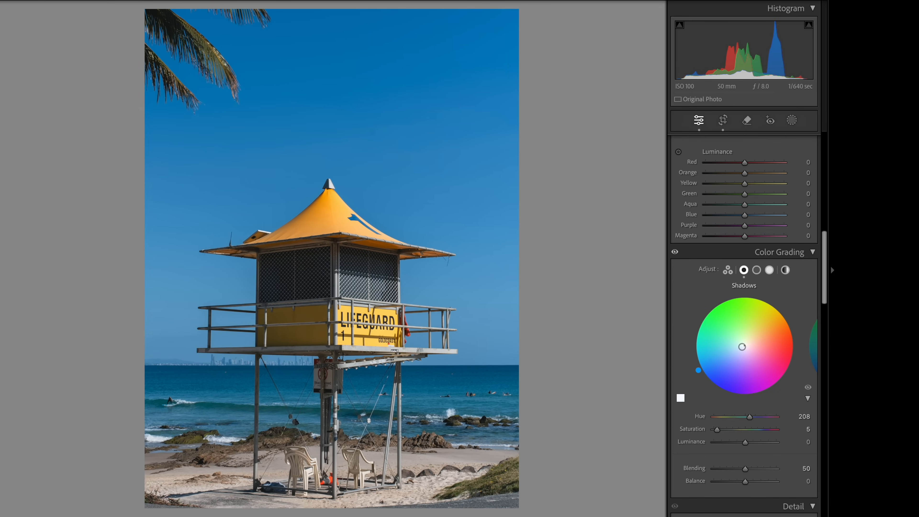
left_click_drag(741, 346, 697, 368)
left_click_drag(742, 347, 741, 347)
Color grade the midtones with a subtle yellow tint at hue 55 and saturation 6.
left_click(756, 270)
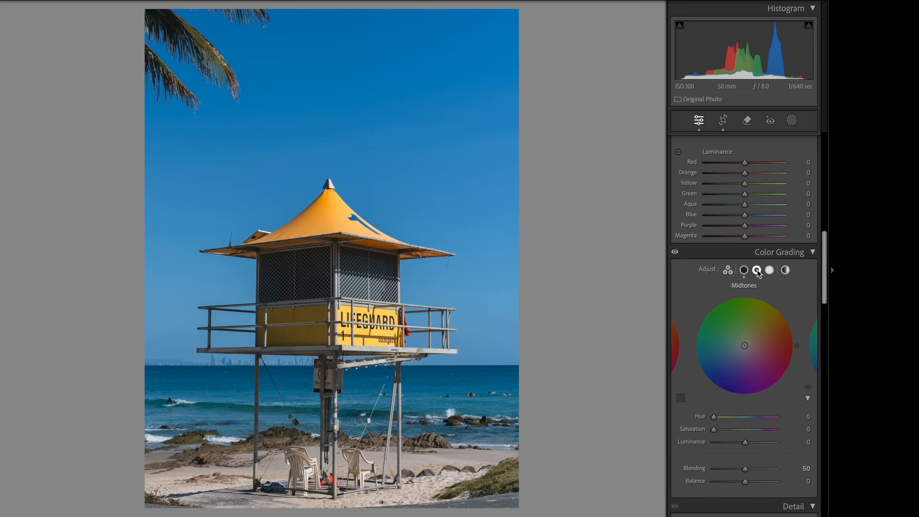
left_click_drag(745, 347, 746, 344)
left_click_drag(719, 432, 716, 432)
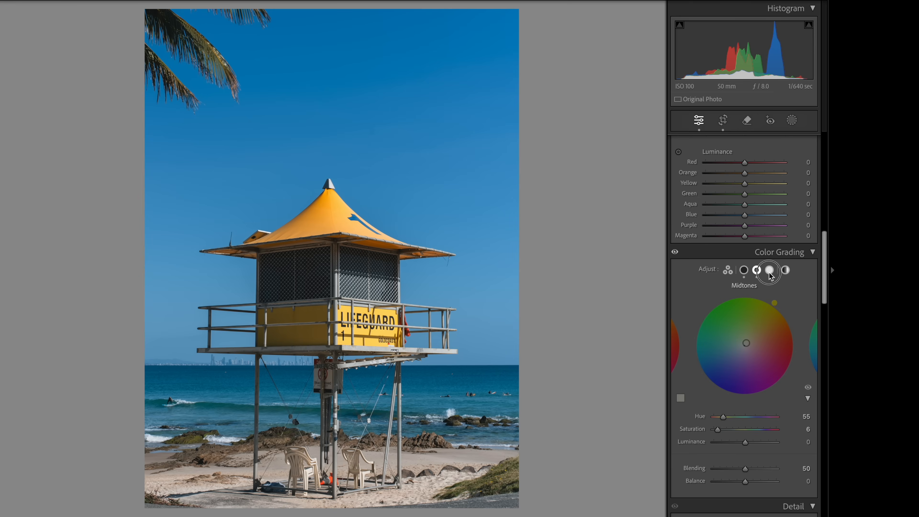
Color grade the highlights with a subtle magenta tint at hue 295 and saturation 3.
left_click(769, 270)
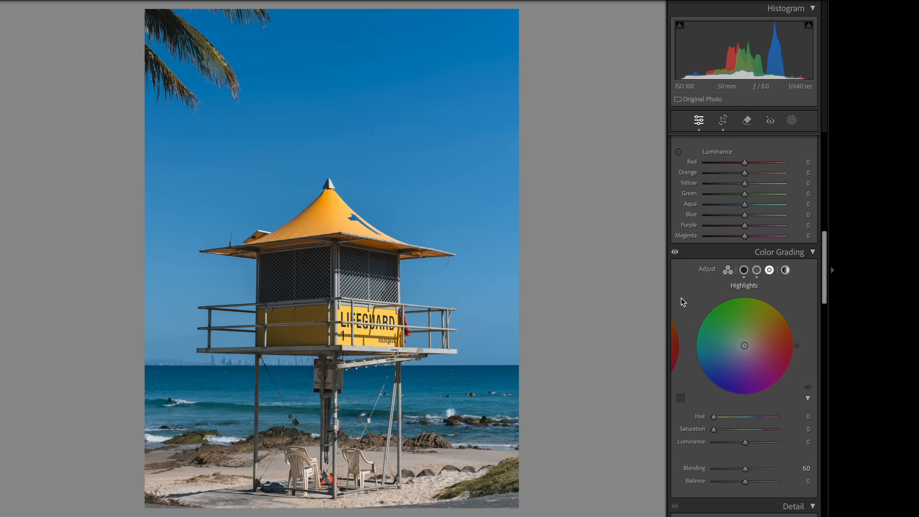
left_click_drag(744, 346, 746, 348)
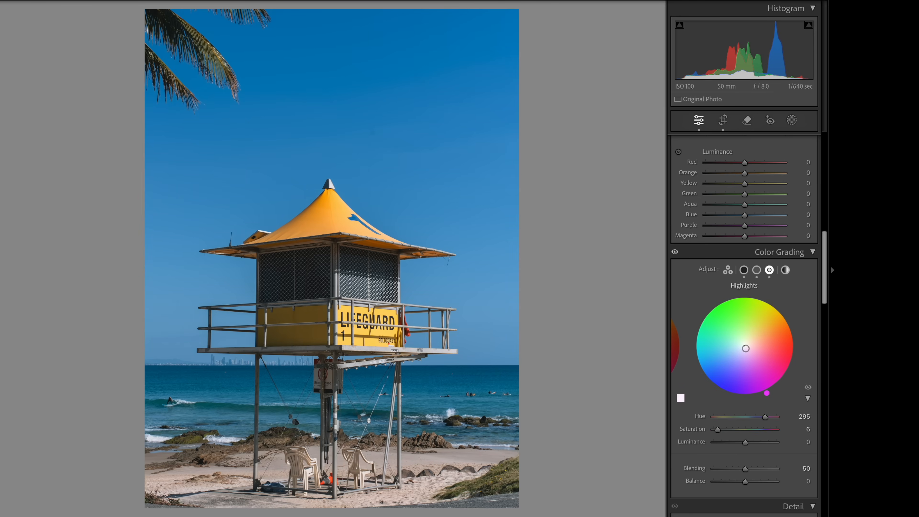
left_click(718, 429)
left_click_drag(720, 434, 719, 435)
left_click_drag(766, 393, 785, 313)
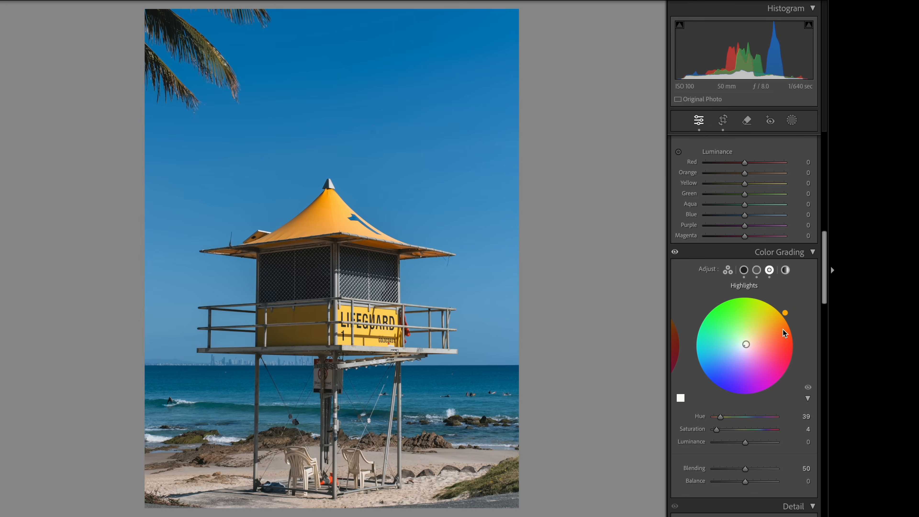
key("ctrl+z")
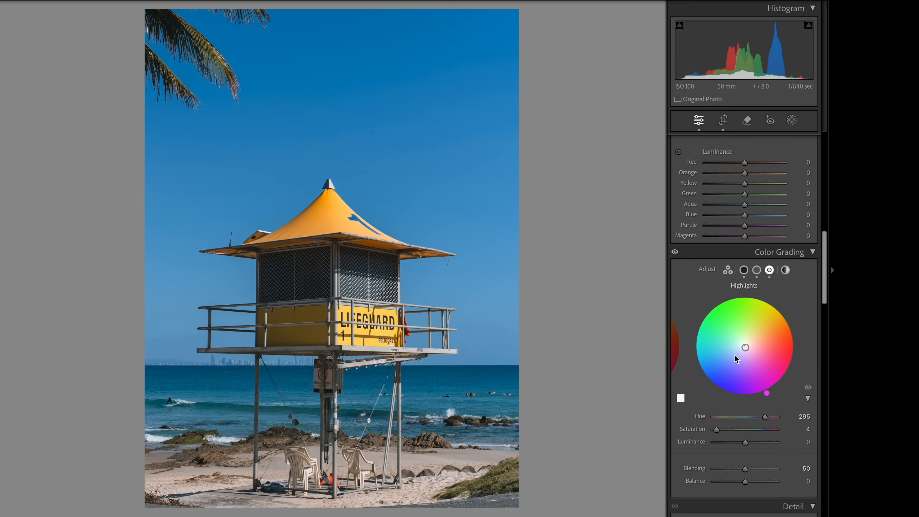
left_click_drag(718, 433, 716, 432)
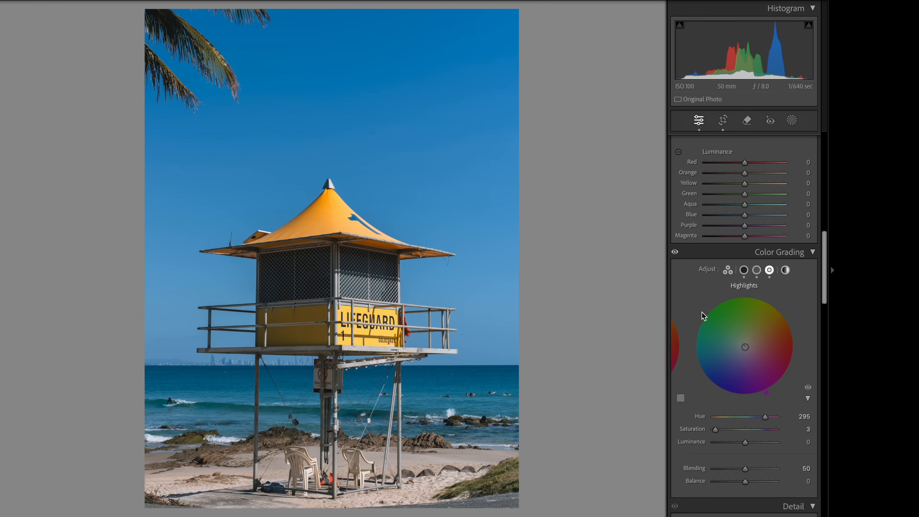
Set the Color Mixer hues to Red +10, Orange +9, Yellow +5, Green +40, Aqua +16 and Blue -10.
scroll(700, 312, "up", 5)
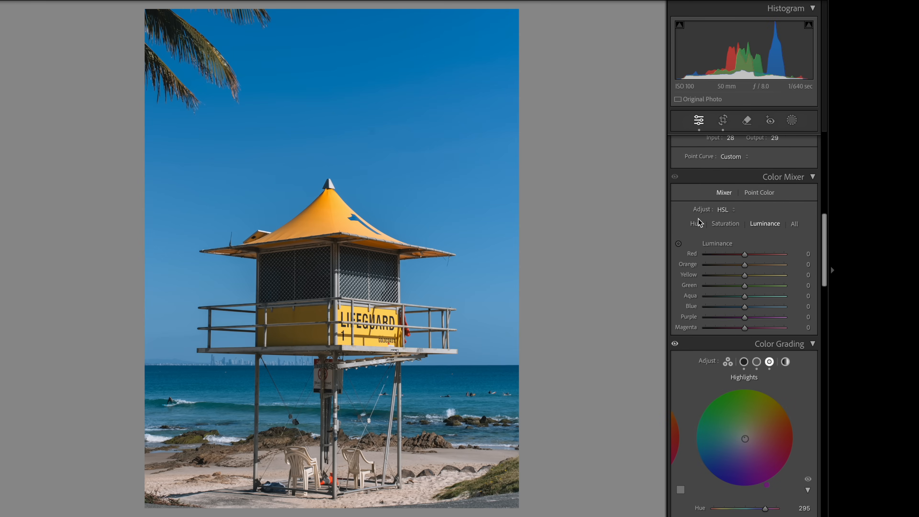
left_click(696, 224)
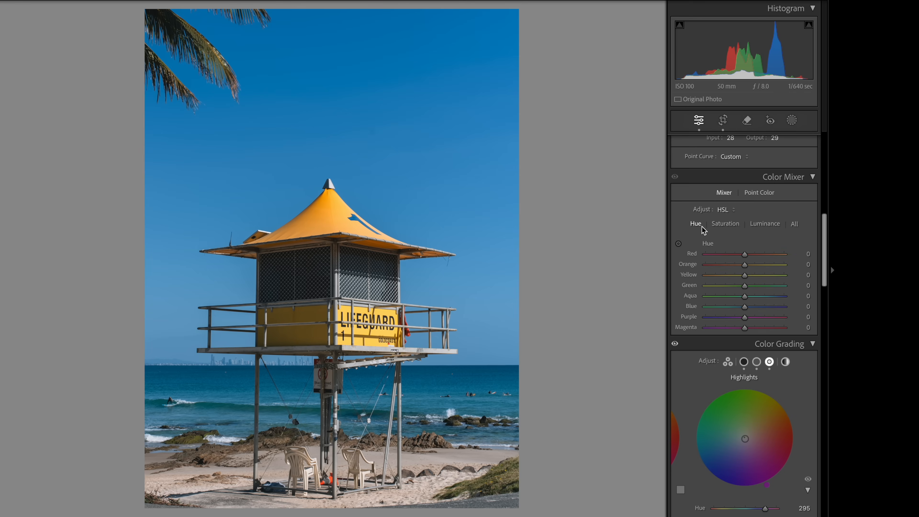
left_click(732, 229)
left_click(764, 226)
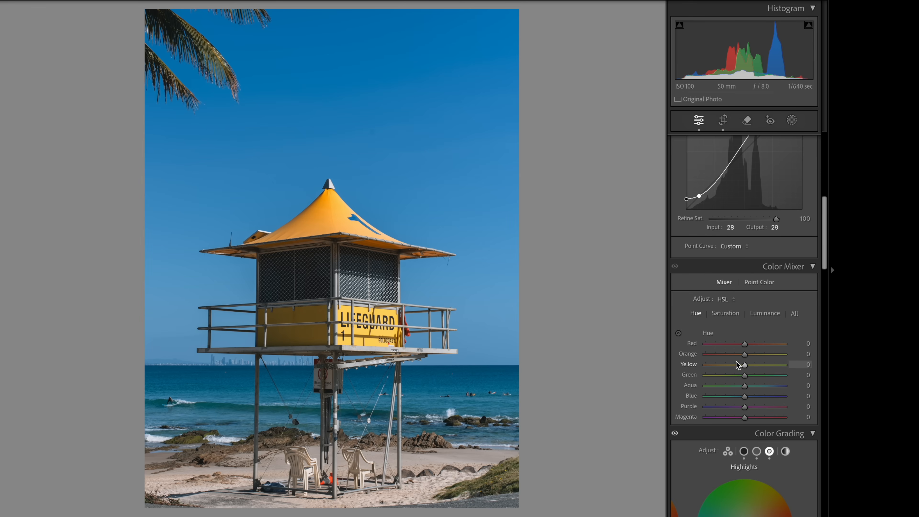
left_click_drag(744, 344, 745, 365)
mouse_move(745, 379)
left_mouse_down()
mouse_move(731, 380)
mouse_move(762, 379)
left_mouse_up()
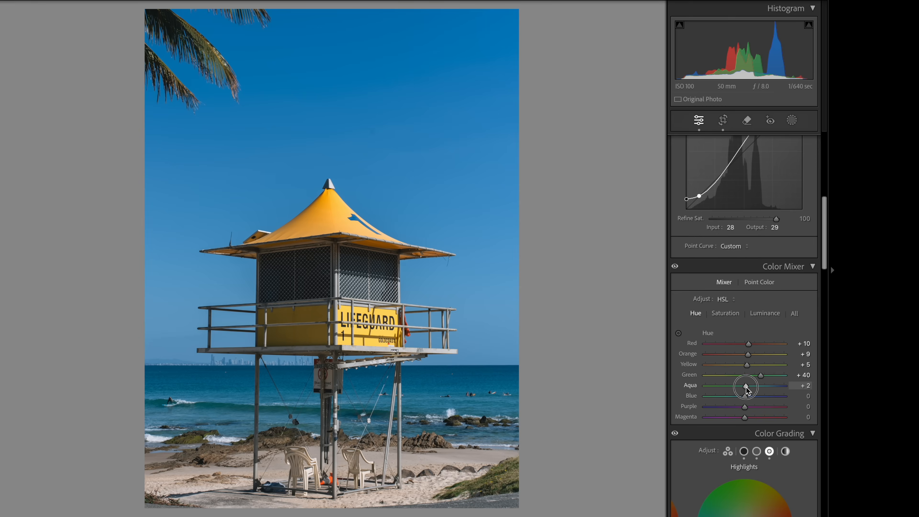
mouse_move(744, 387)
left_mouse_down()
mouse_move(750, 401)
mouse_move(742, 400)
left_mouse_up()
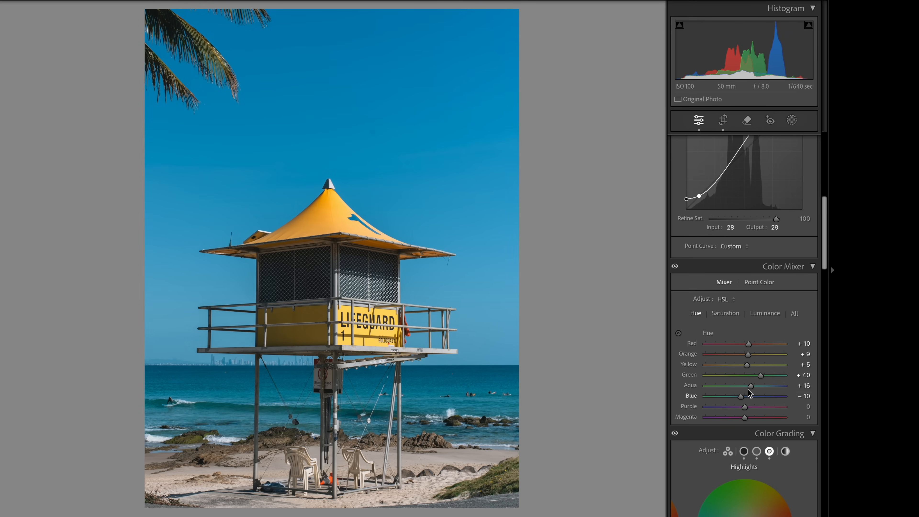
Set the Color Mixer saturation to Red +9, Orange +10, Yellow +7, Green -40, Aqua -9 and Blue -20.
left_click(713, 314)
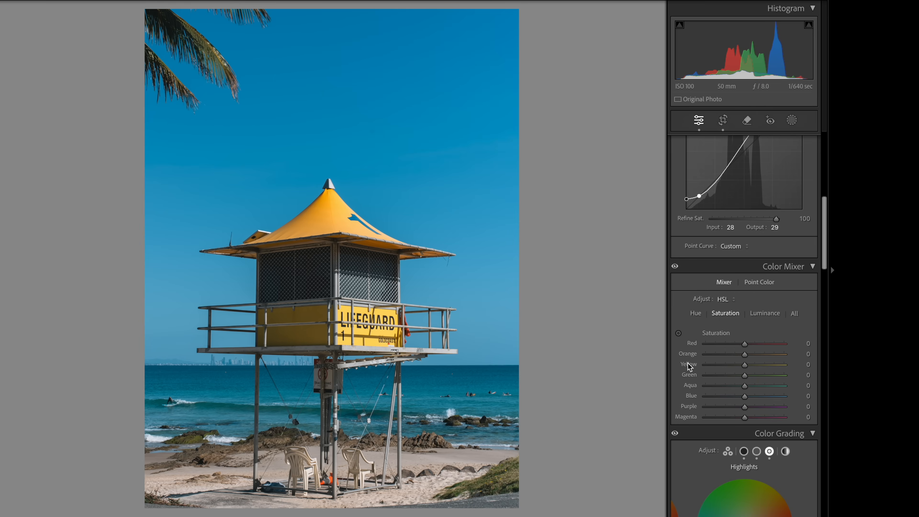
left_click_drag(746, 345, 731, 381)
left_click_drag(744, 386, 735, 398)
Set the Color Mixer luminance to Red -8, Yellow +9, Green -35, Aqua +26 and Blue +55.
left_click(762, 313)
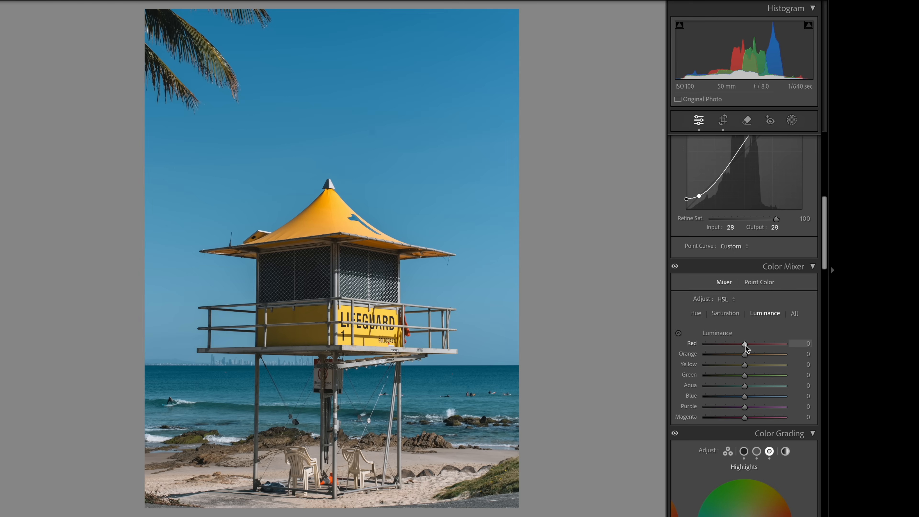
left_click_drag(745, 344, 742, 346)
left_click_drag(745, 366, 768, 399)
Compare the photo with and without the Color Mixer adjustments and review the mixer's saturation values.
scroll(742, 326, "down", 1)
left_click(675, 228)
left_click(675, 228)
left_click(675, 228)
left_click(675, 228)
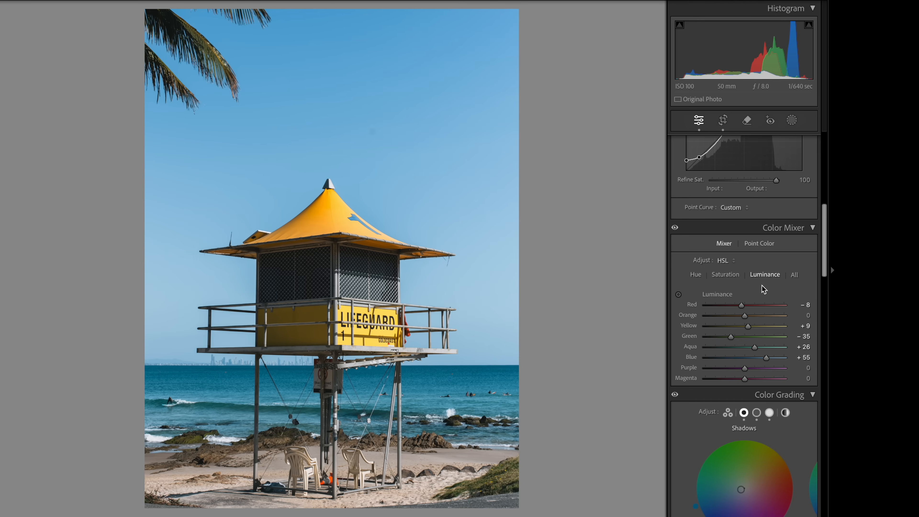
left_click(712, 276)
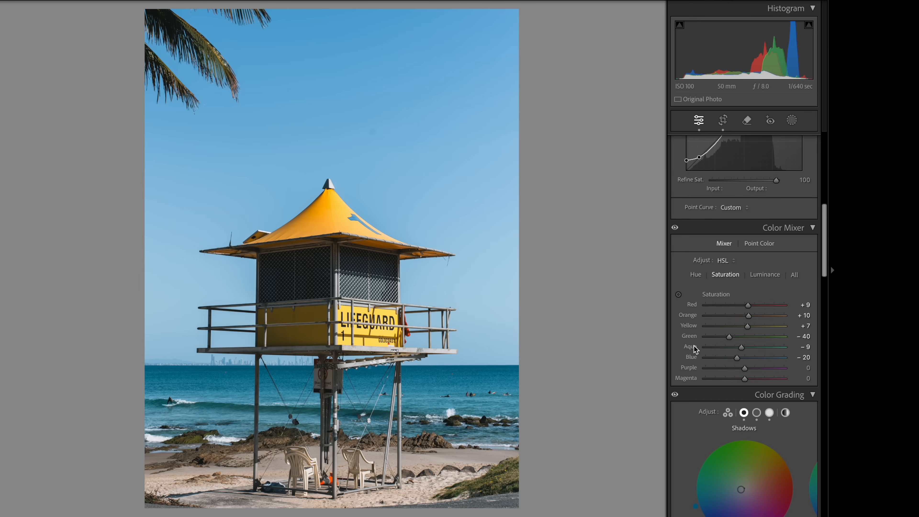
Set the photo's overall vibrance to +40 and saturation to -10 in the basic adjustments.
scroll(685, 351, "up", 8)
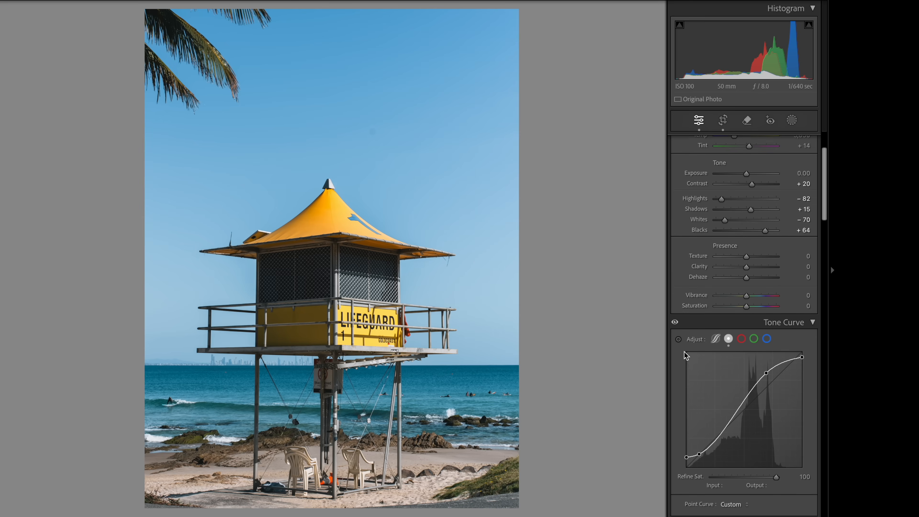
scroll(684, 351, "up", 3)
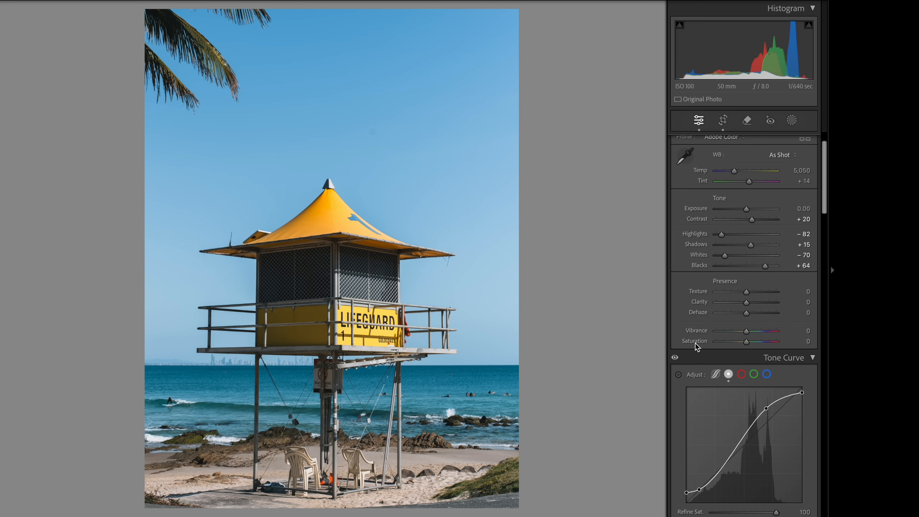
mouse_move(748, 343)
left_mouse_down()
mouse_move(777, 345)
mouse_move(747, 330)
mouse_move(768, 332)
mouse_move(756, 333)
left_mouse_up()
double_click(774, 343)
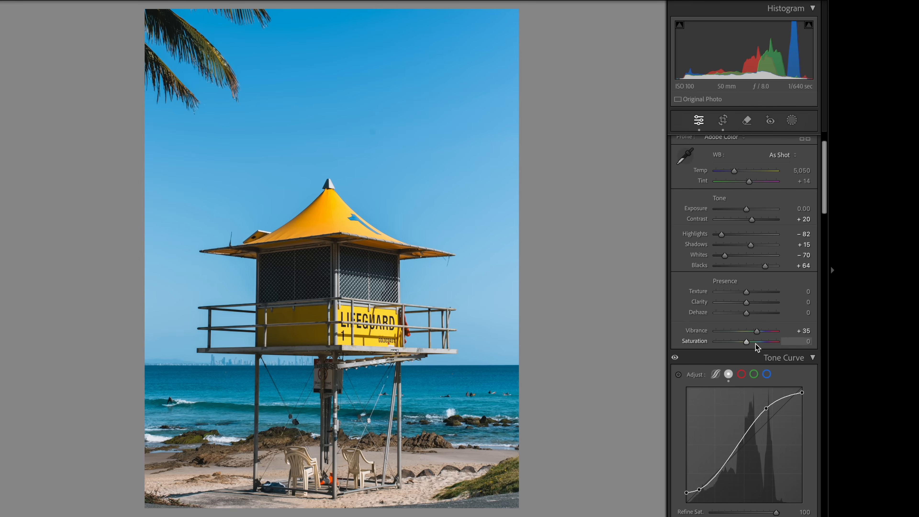
left_click_drag(747, 345, 743, 347)
scroll(734, 213, "up", 2)
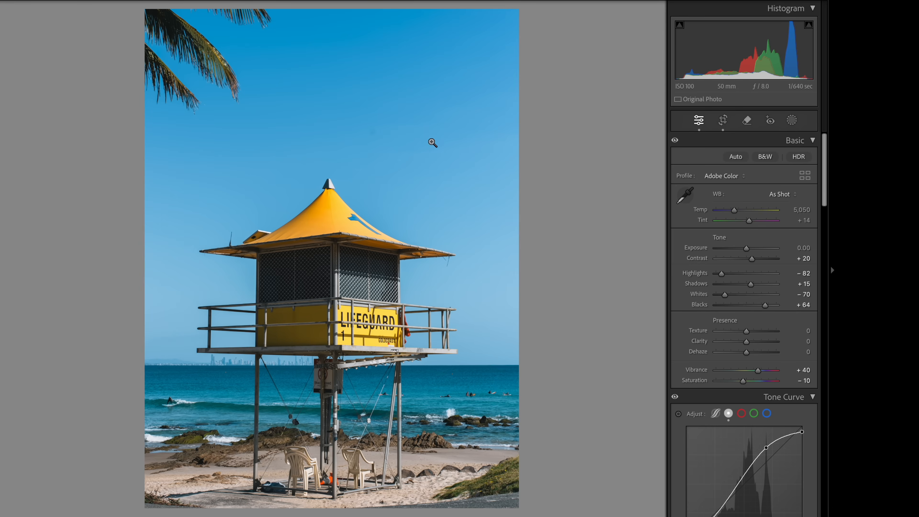
Warm the white balance by setting the temperature to 6,698 and the tint to +22.
left_click_drag(735, 211, 742, 216)
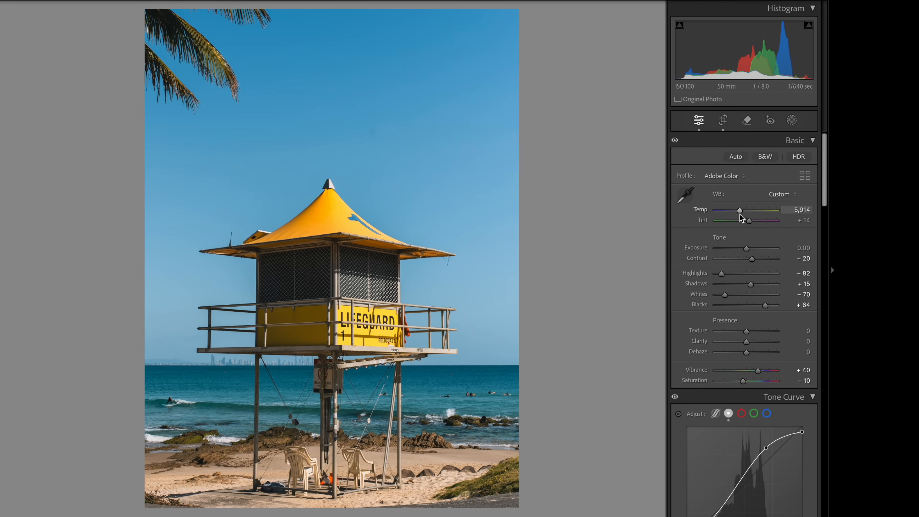
left_click(749, 221)
left_click_drag(749, 221, 743, 212)
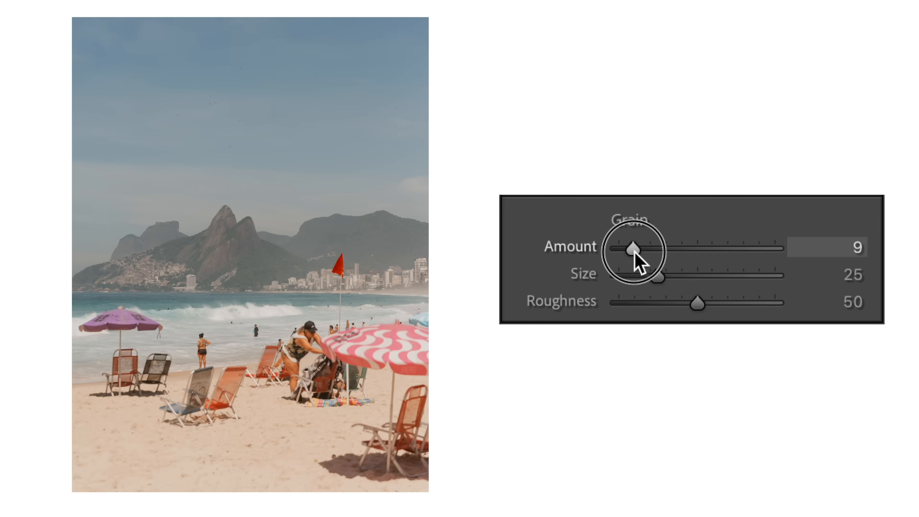
left_click_drag(633, 253, 775, 254)
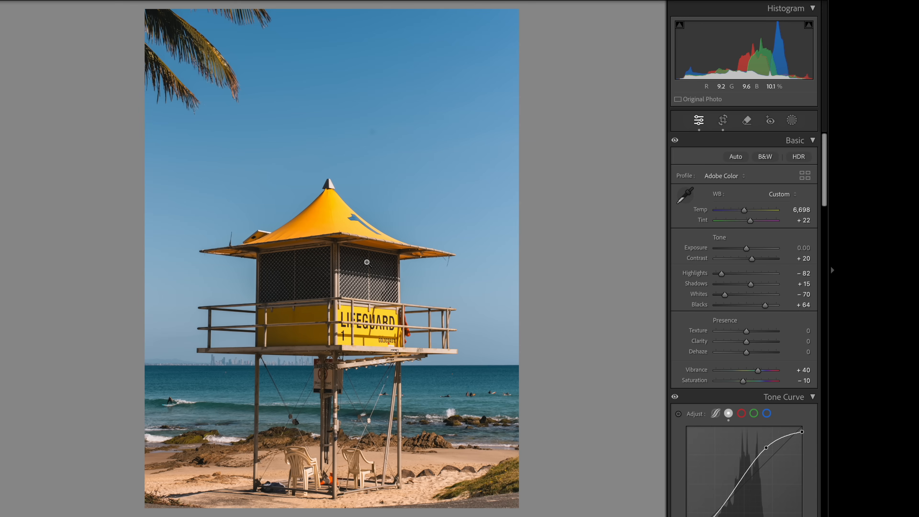
Soften the photo by setting texture to -15, clarity to -8 and dehaze to -4.
left_click(365, 254)
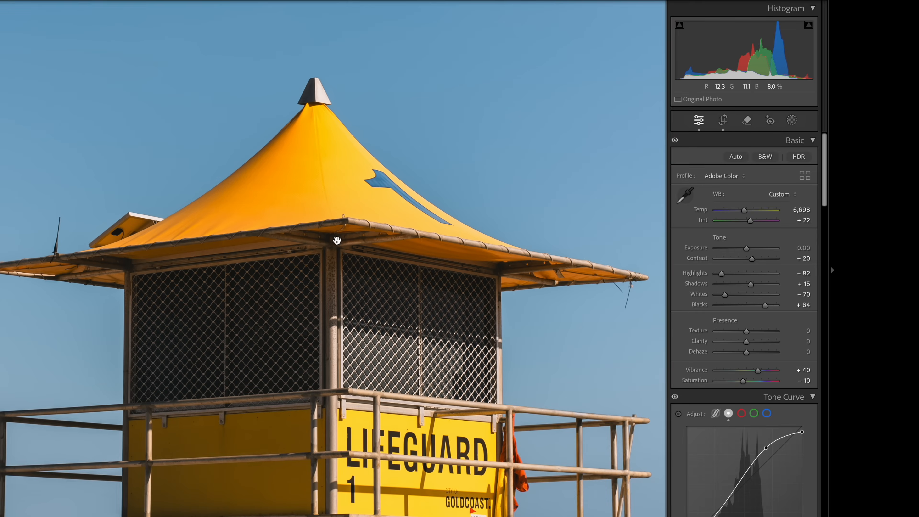
left_click_drag(369, 236, 366, 225)
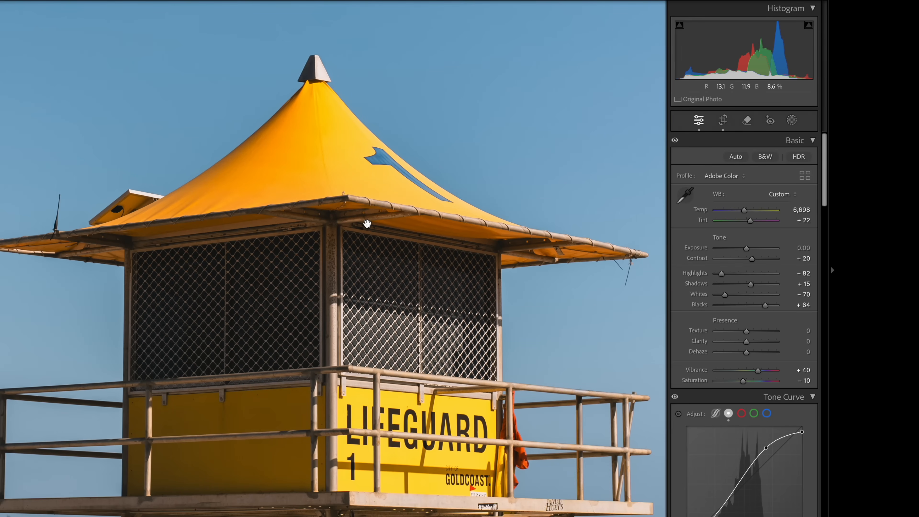
left_click_drag(746, 331, 745, 356)
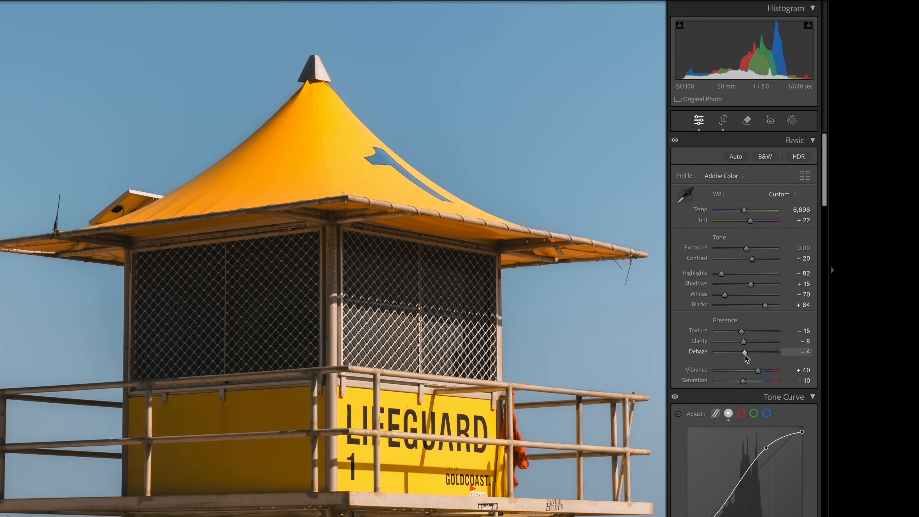
left_click(564, 375)
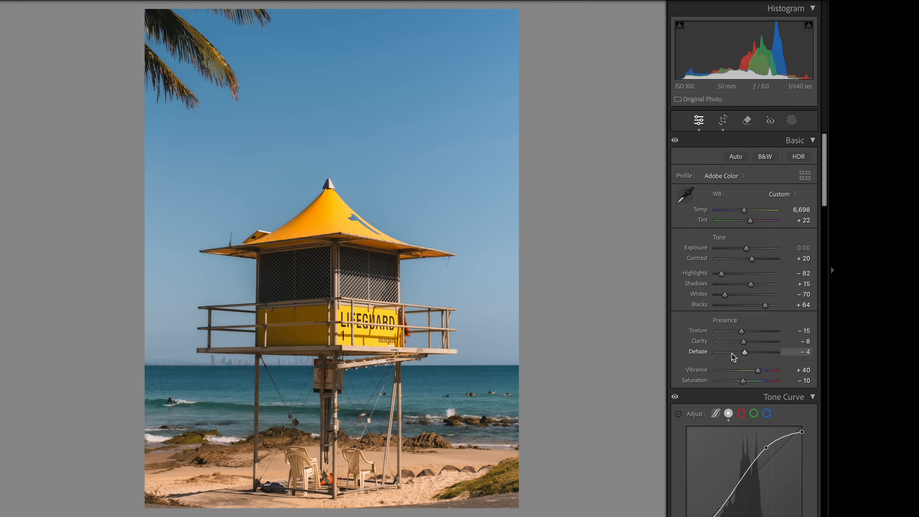
Reduce the sharpening amount to 0.
scroll(705, 356, "down", 15)
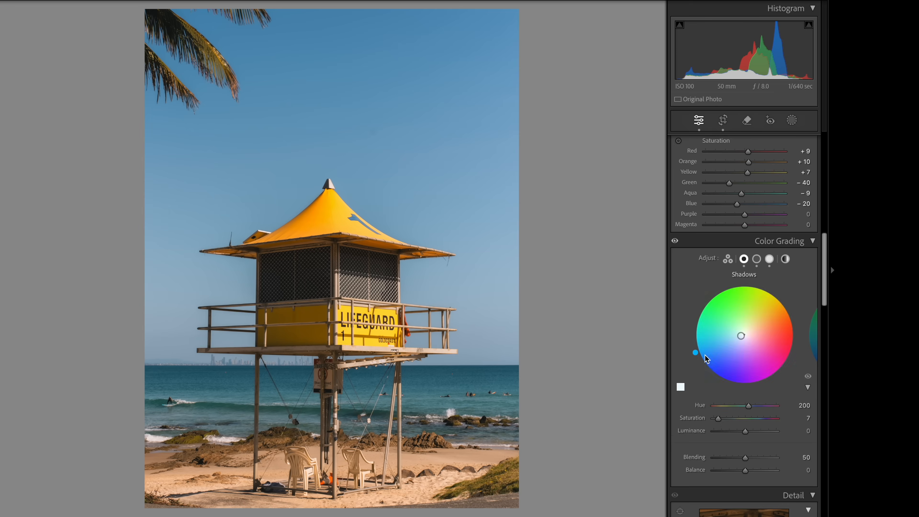
scroll(705, 354, "down", 2)
left_click_drag(734, 319, 667, 322)
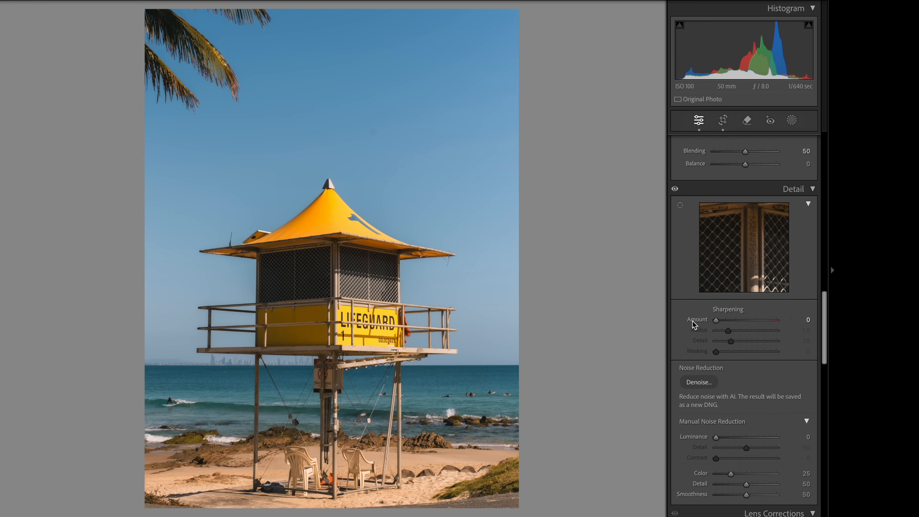
Add a subtle post-crop vignette with amount -20 and midpoint 45.
scroll(692, 321, "down", 15)
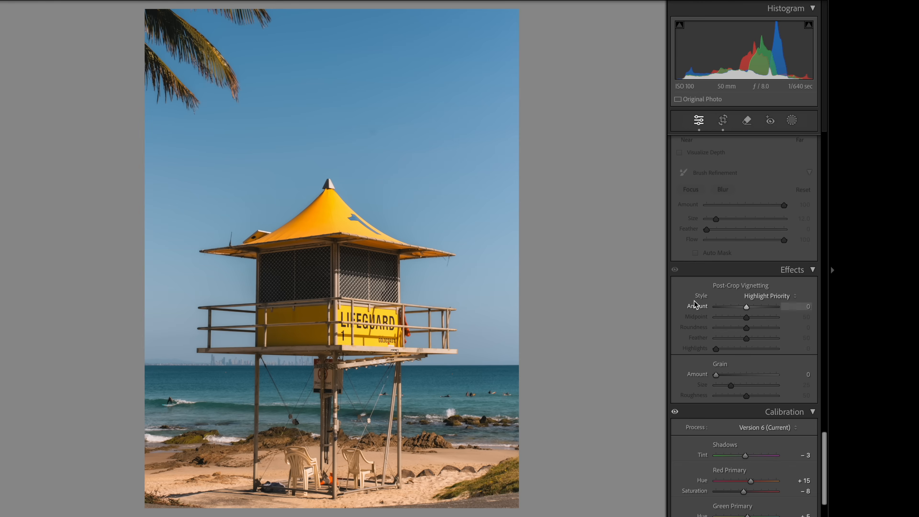
left_click(746, 307)
left_click_drag(746, 308, 740, 308)
left_click_drag(746, 317, 743, 318)
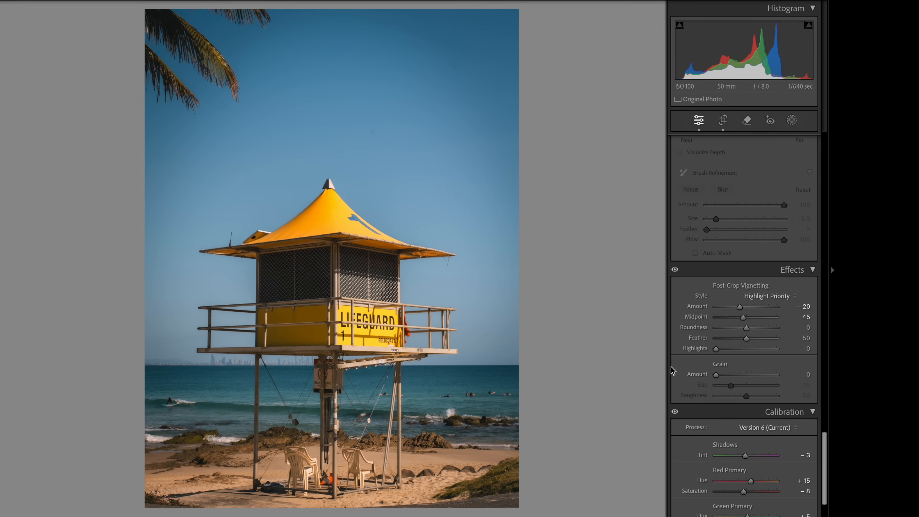
Add film grain with amount 31, size 20 and roughness 85.
left_click_drag(322, 238, 324, 198)
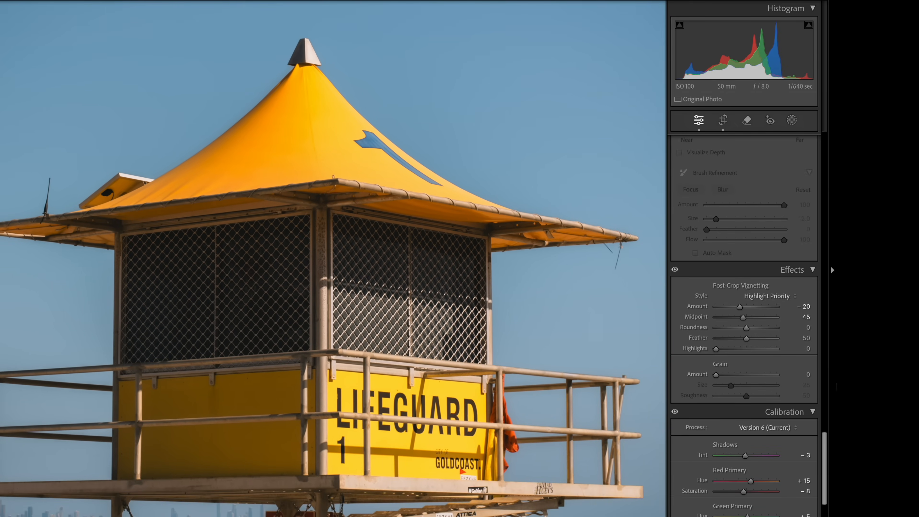
left_click_drag(715, 373, 734, 375)
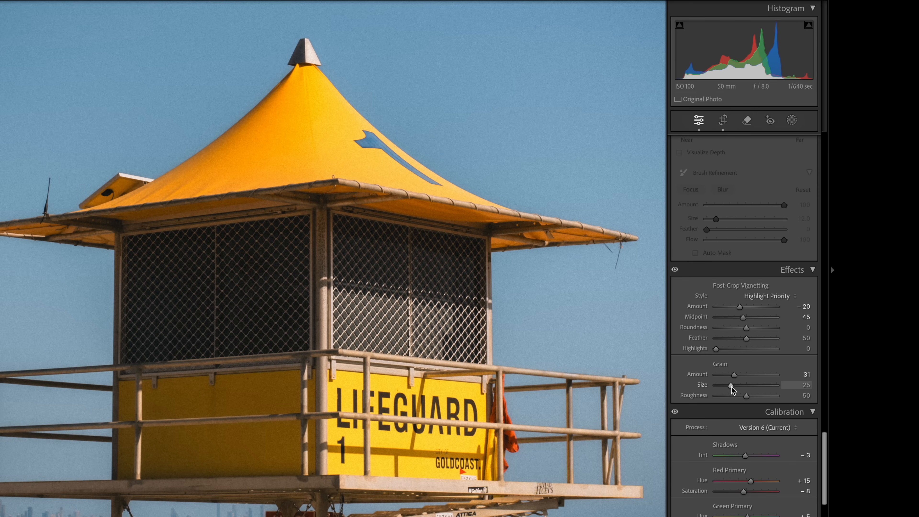
left_click_drag(731, 388, 764, 397)
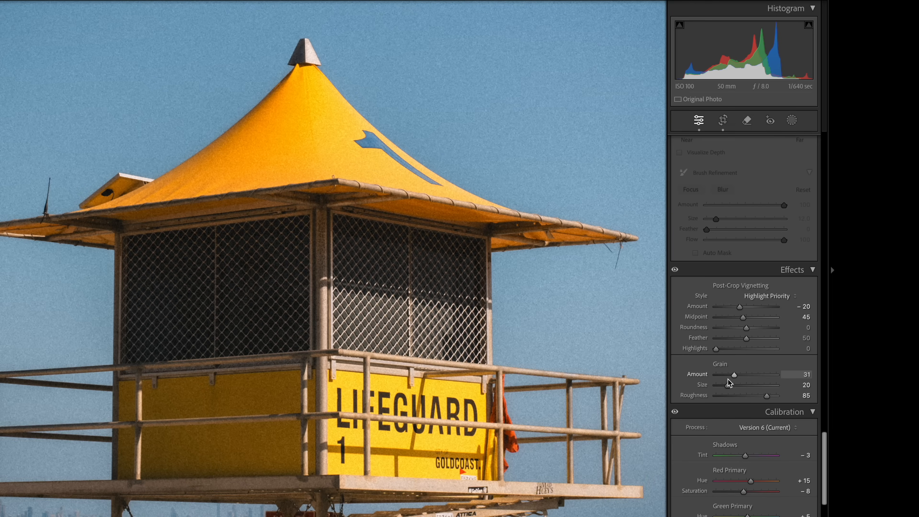
mouse_move(766, 395)
left_mouse_down()
mouse_move(740, 398)
mouse_move(745, 377)
mouse_move(768, 378)
left_mouse_up()
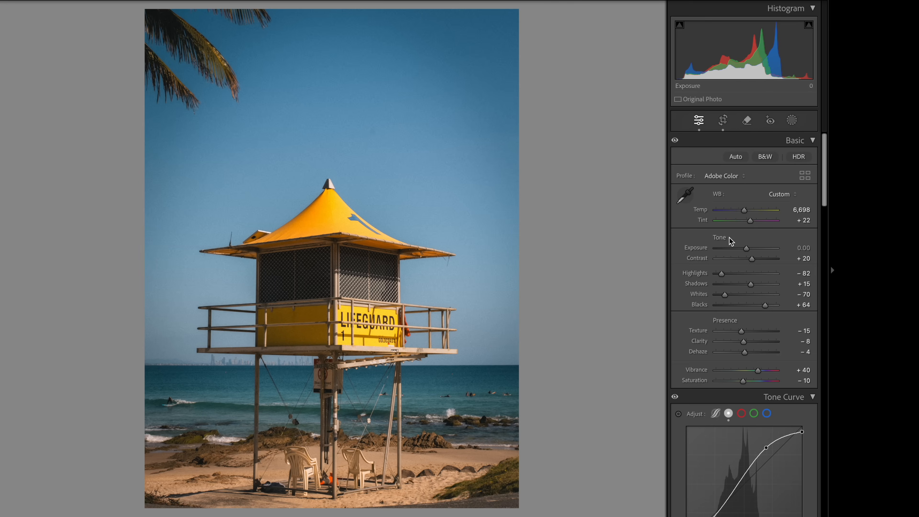
Raise the photo's exposure to +0.30.
left_click_drag(750, 247, 748, 249)
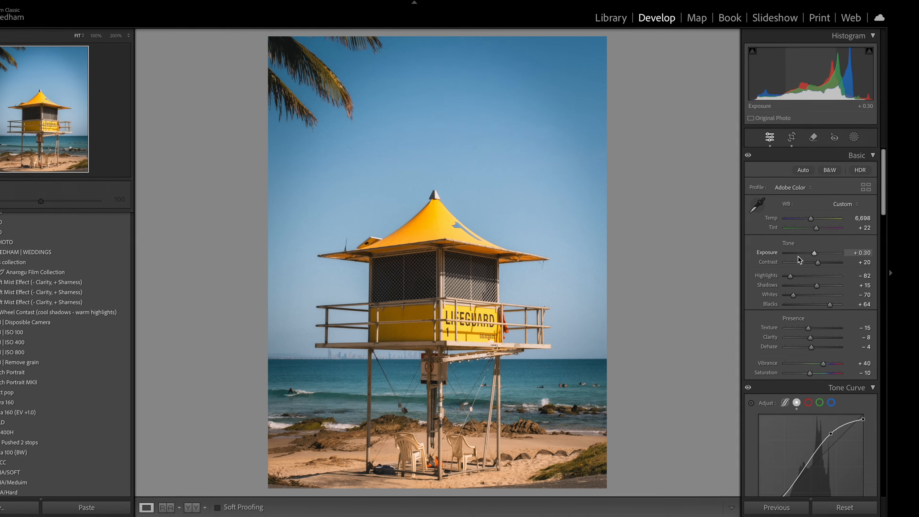
Start exporting the photo as a JPEG with quality 80 and limit the file size to 2000 K.
key("super+shift+e")
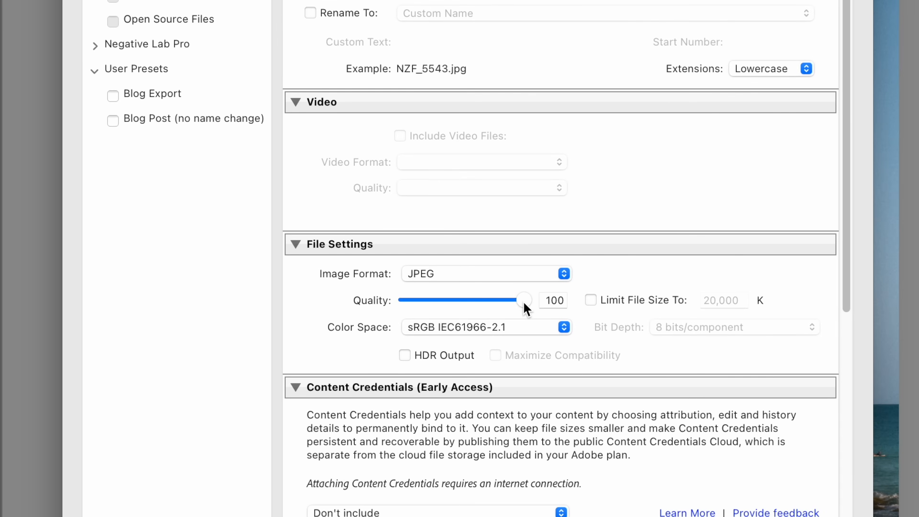
left_click(523, 303)
left_click_drag(517, 301, 501, 302)
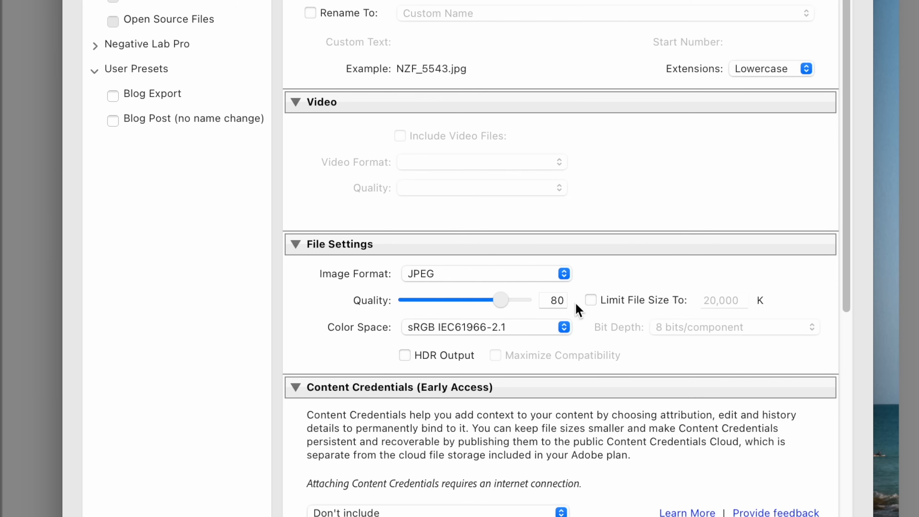
left_click(597, 300)
left_click(737, 300)
type("2000")
key("Tab")
Resize the exported image to fit 2000 pixels on its long edge.
scroll(312, 507, "down", 10)
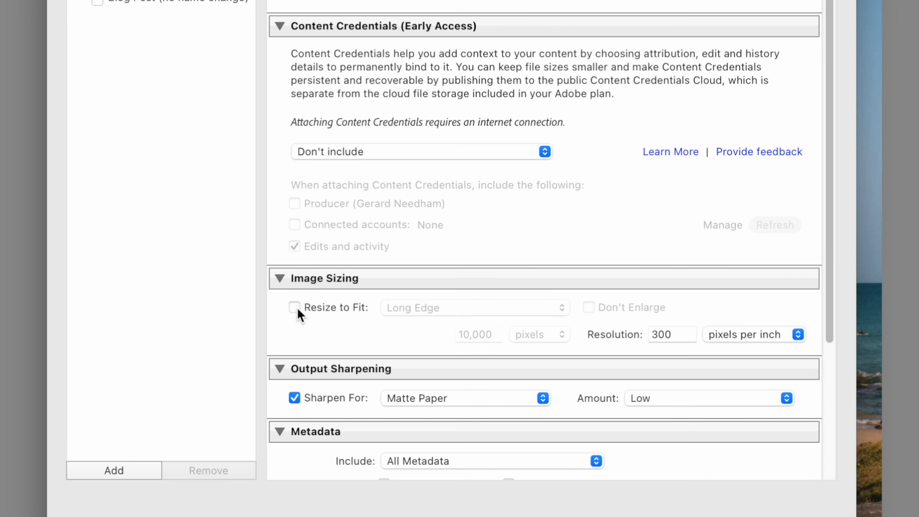
left_click(300, 349)
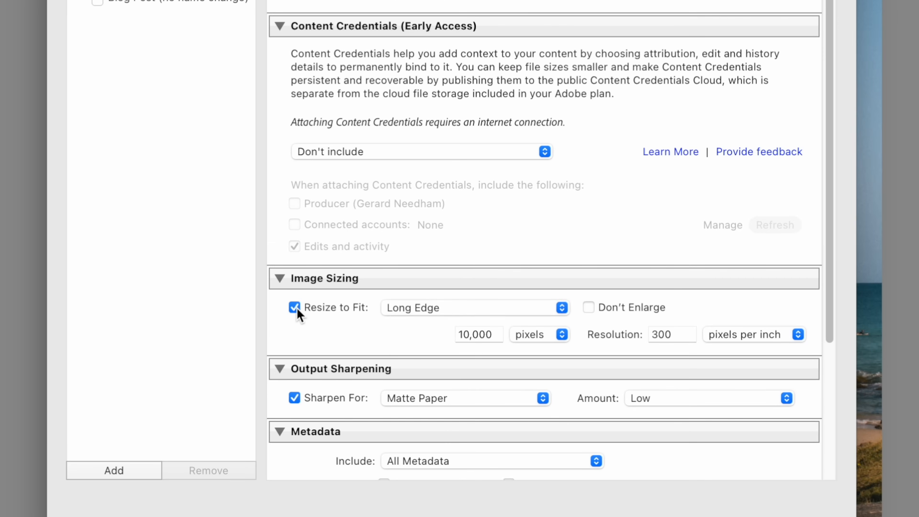
left_click(411, 349)
left_click(413, 312)
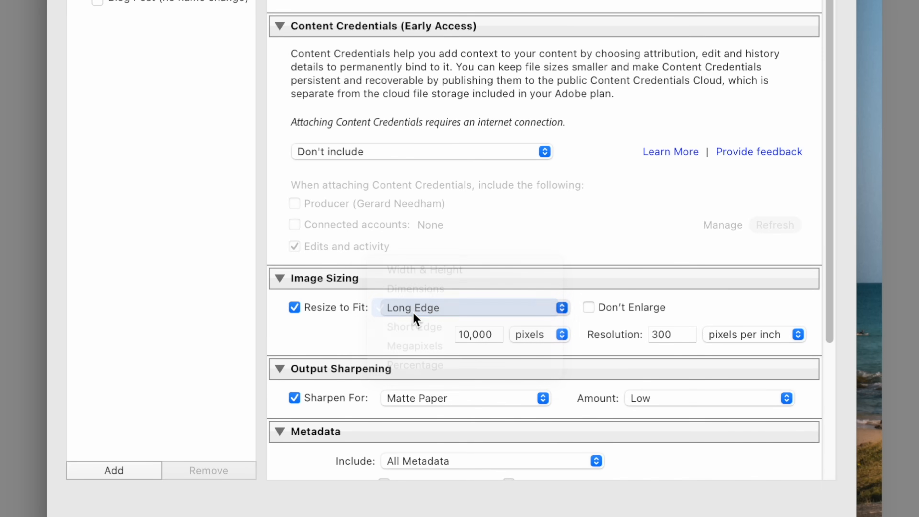
left_click(468, 334)
type("2000")
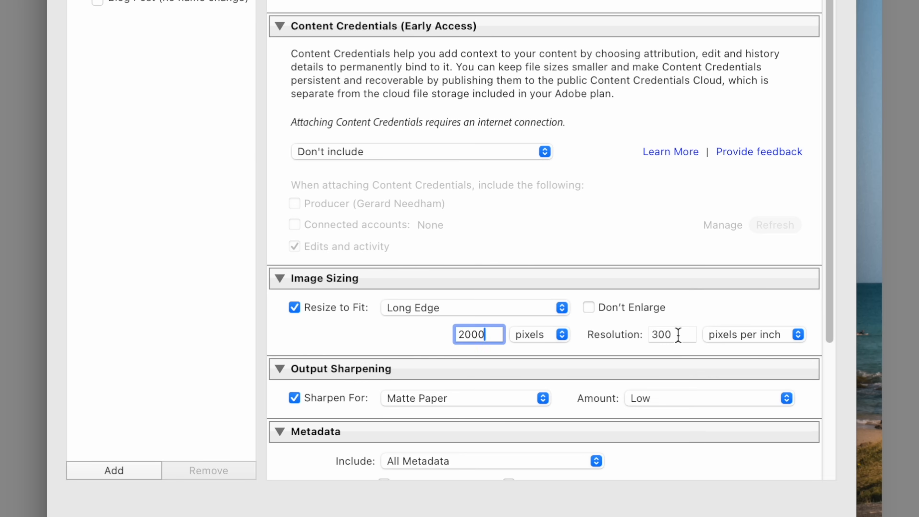
Set output sharpening to Matte Paper with a Low amount and export the lifeguard tower photo.
left_click(702, 318)
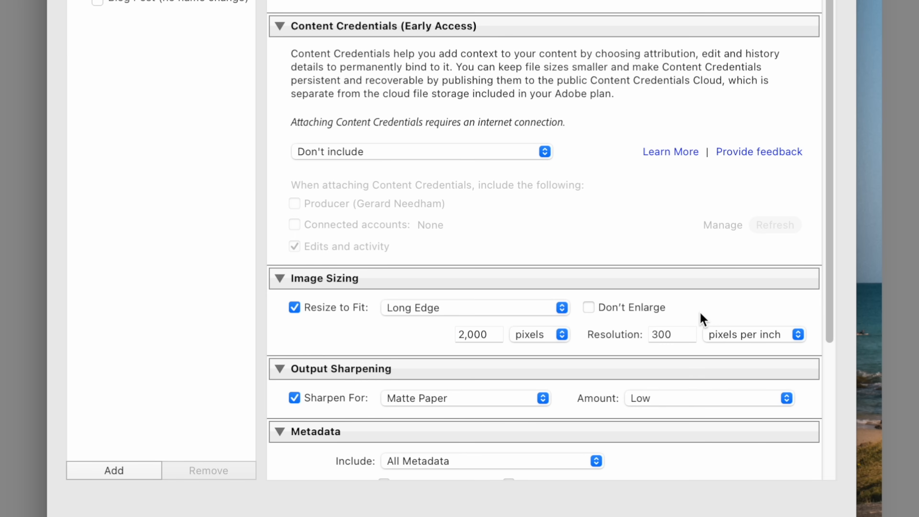
scroll(578, 355, "down", 2)
left_click(534, 369)
left_click(533, 350)
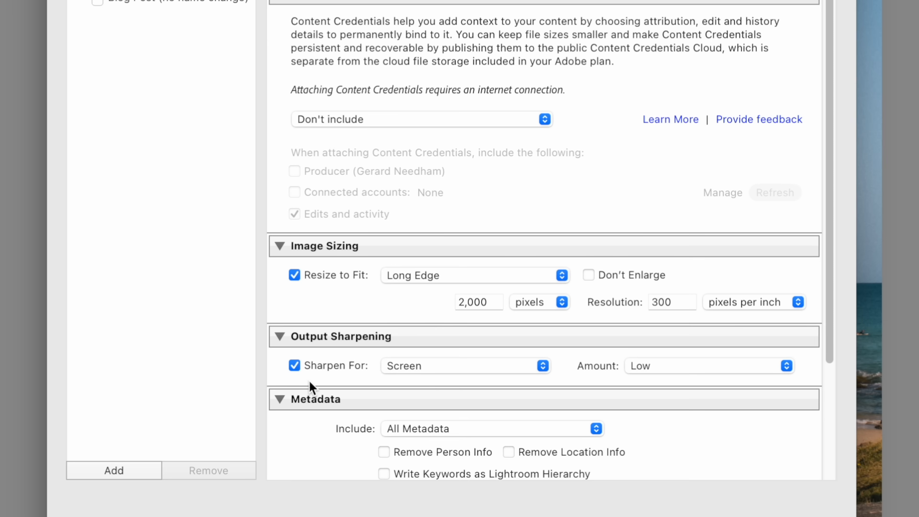
left_click(442, 371)
left_click(448, 385)
left_click(651, 372)
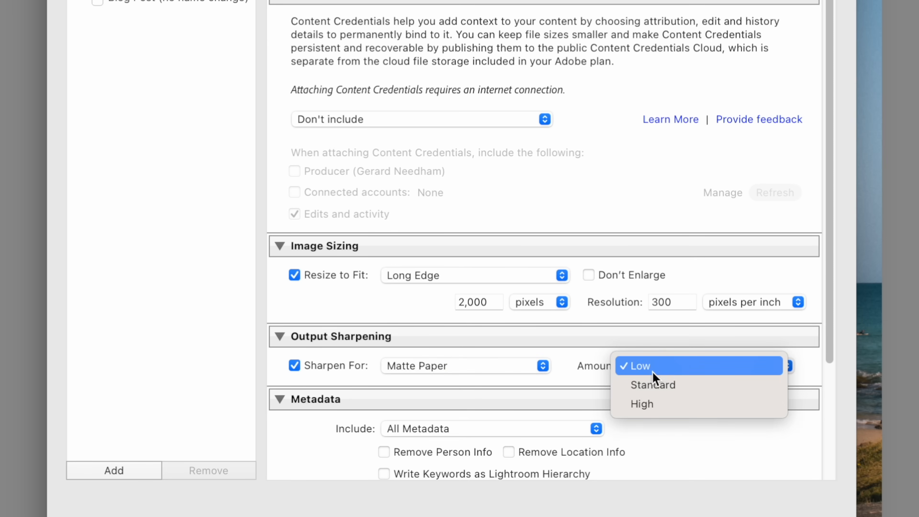
left_click(653, 371)
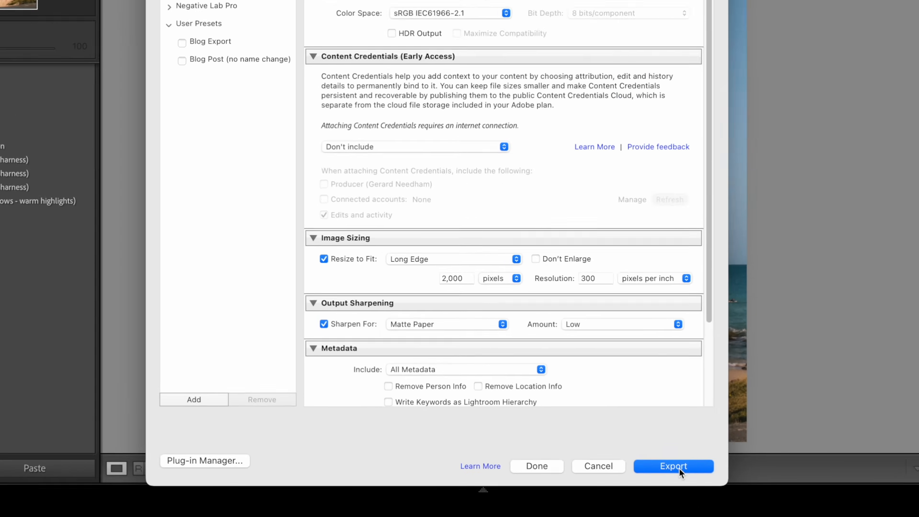
left_click(679, 469)
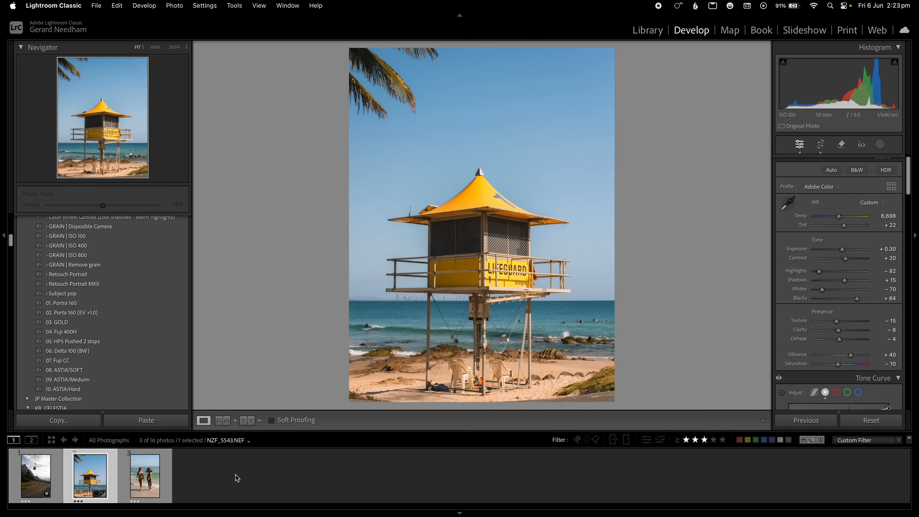
Synchronize the lifeguard tower photo's settings to the other two photos, leaving out White Balance and Exposure.
left_click(145, 476)
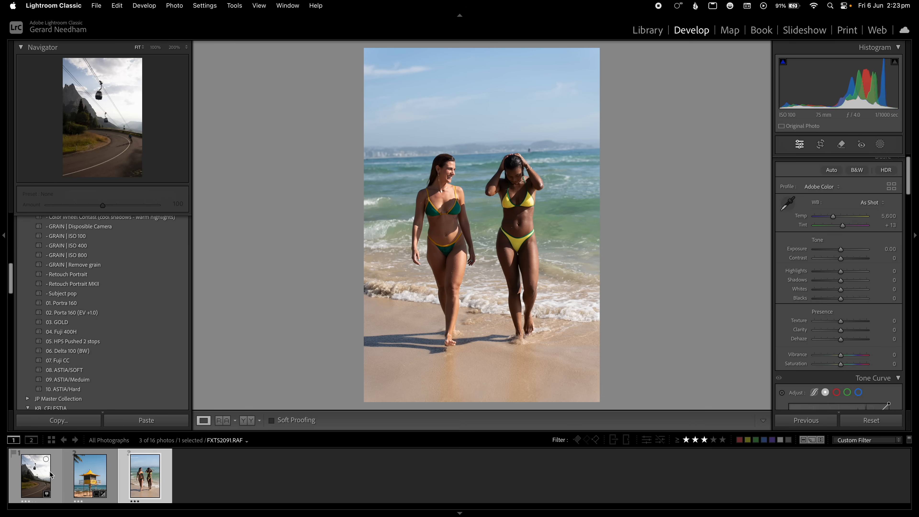
left_click(36, 476)
left_click(90, 476)
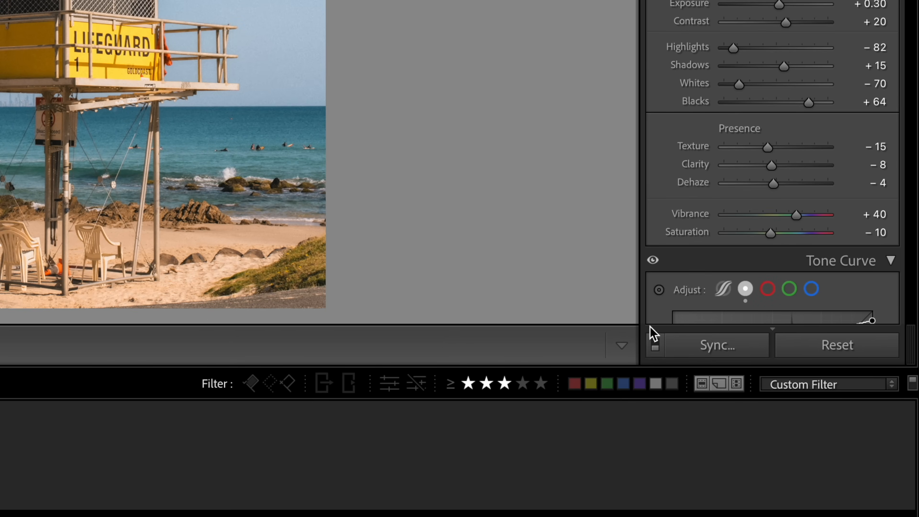
left_click(735, 379)
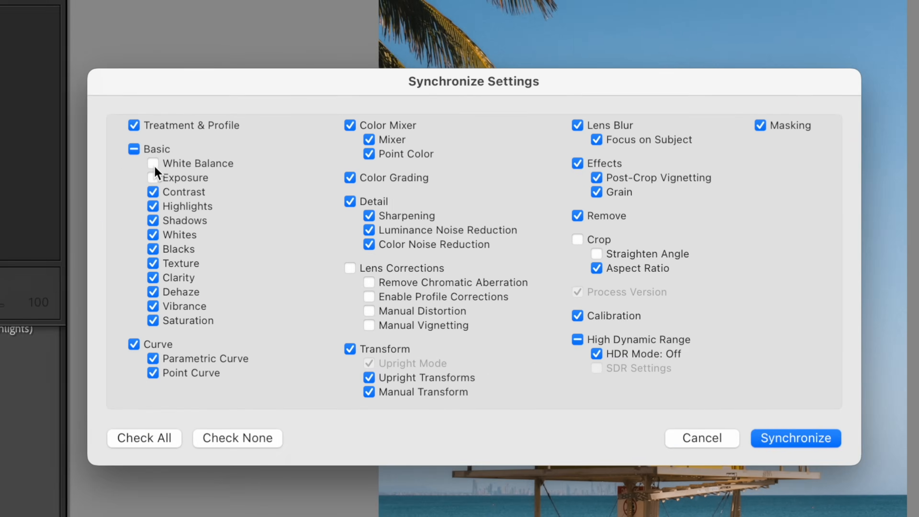
left_click(154, 165)
left_click(157, 178)
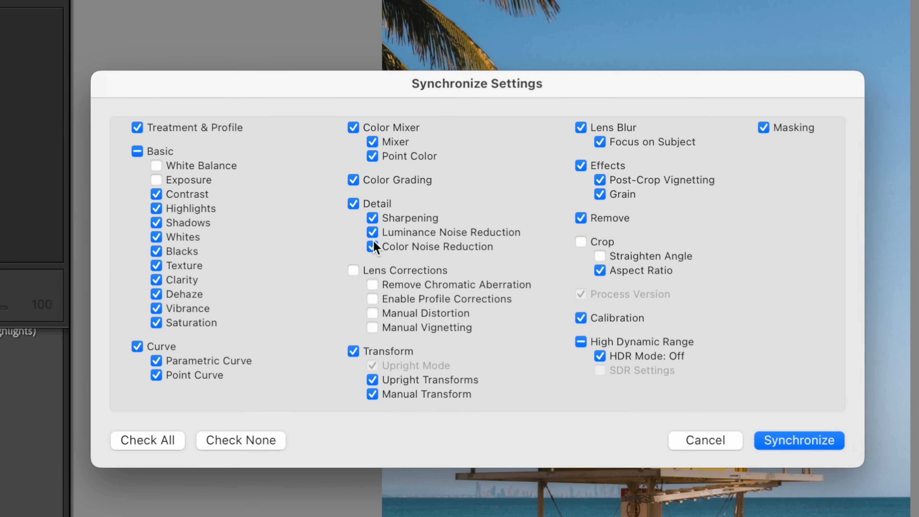
left_click(637, 257)
left_click(646, 257)
left_click(761, 434)
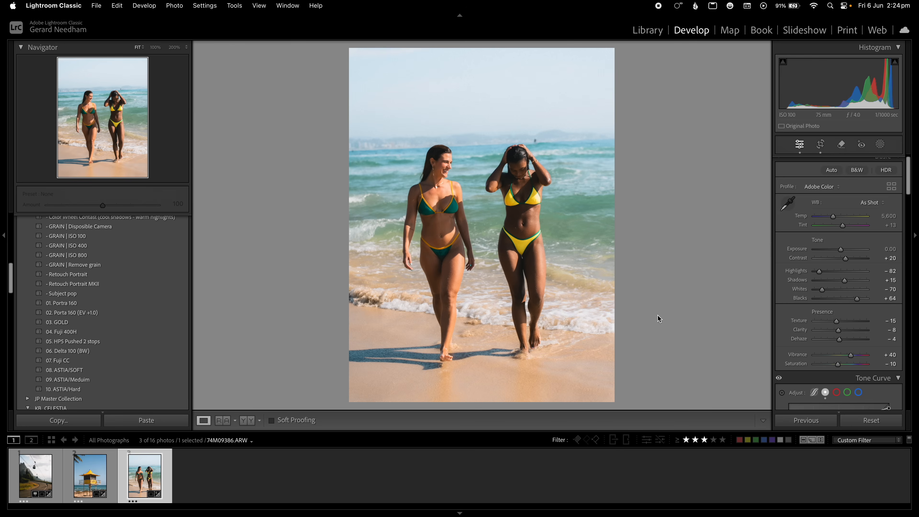
Reposition the crop vertically on the photo of the two women on the beach.
key("r")
left_click_drag(480, 380, 480, 351)
key("r")
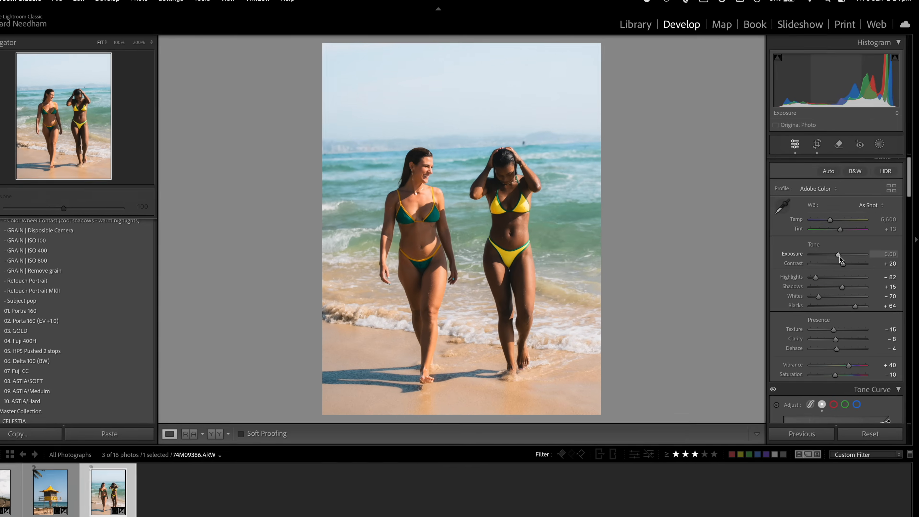
Set the beach portrait's exposure to +0.35, temperature to 6,196 and tint to +18, and compare it up close with the original.
left_click_drag(840, 340, 843, 342)
left_click_drag(817, 235, 824, 259)
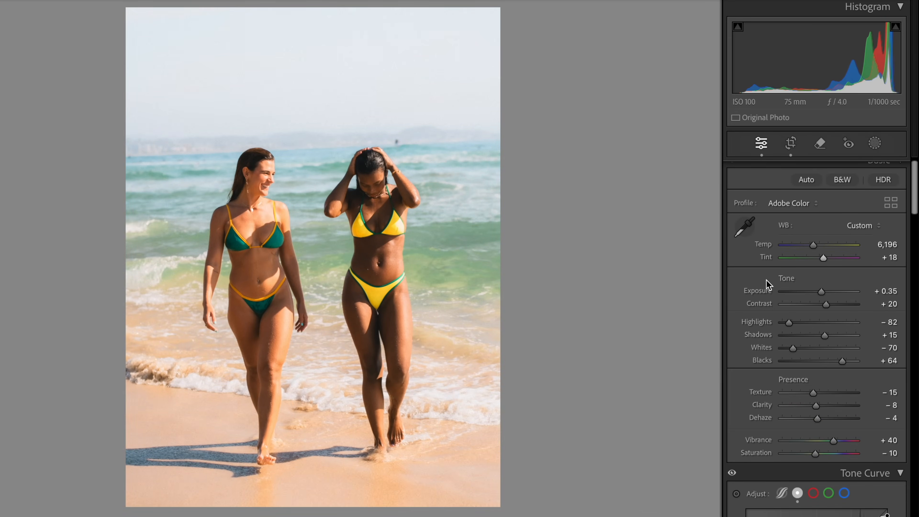
left_click(428, 241)
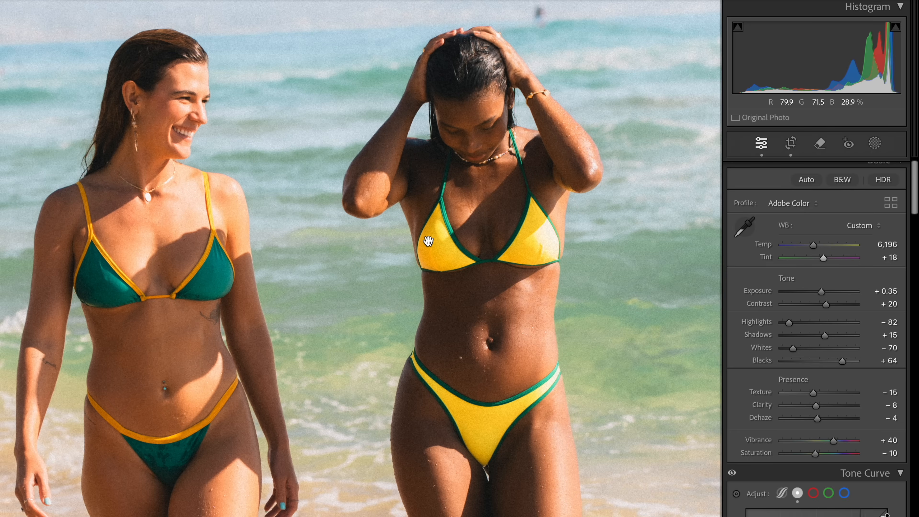
key("backslash")
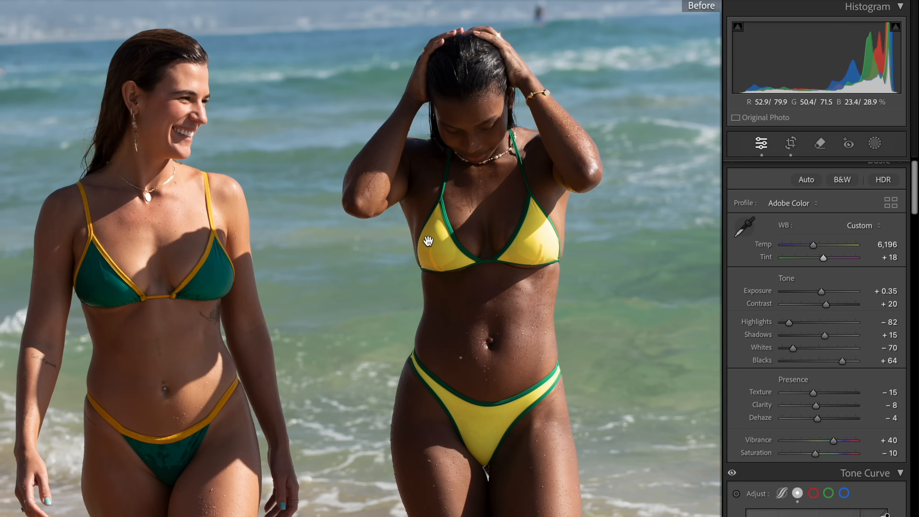
key("backslash")
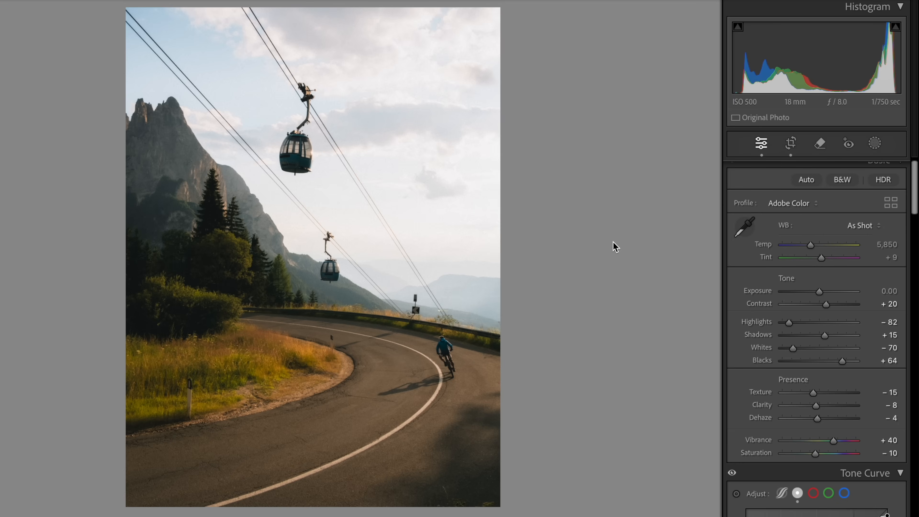
Set the cable car road photo's exposure to +0.80, temperature to 6,606 and tint to +14.
left_click_drag(820, 293, 826, 297)
left_click_drag(811, 247, 825, 262)
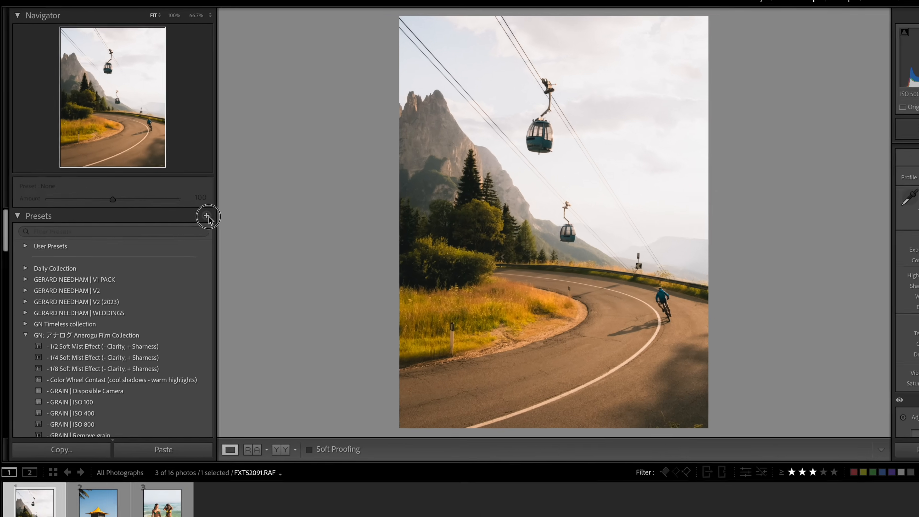
Create a new develop preset from the current look in the User Presets group, without White Balance and Exposure.
left_click(184, 219)
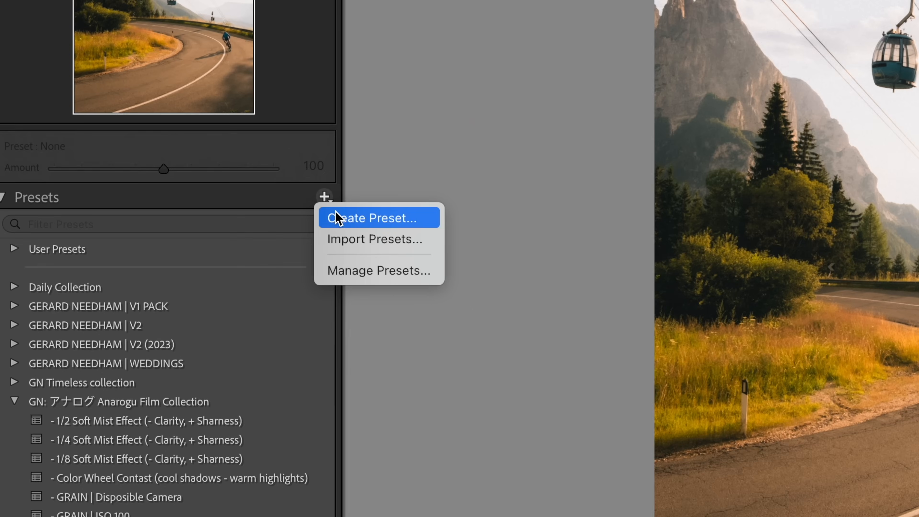
left_click(207, 229)
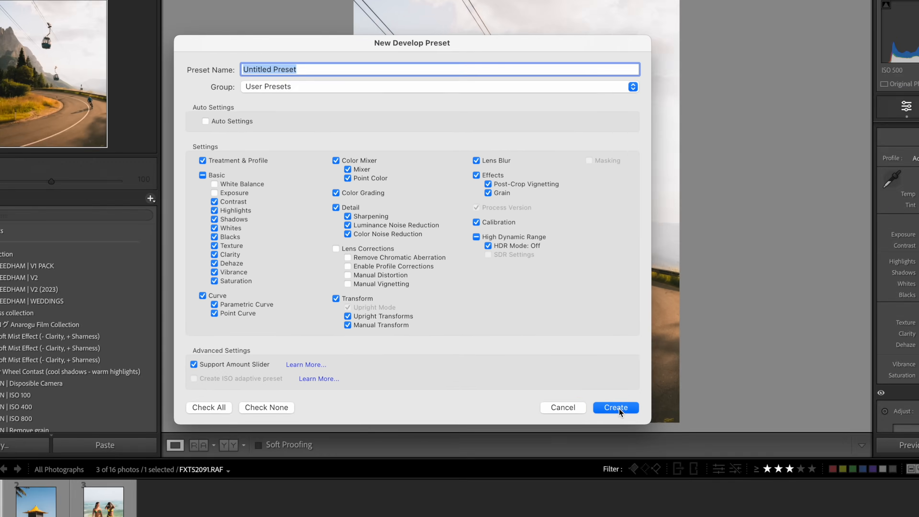
left_click(620, 408)
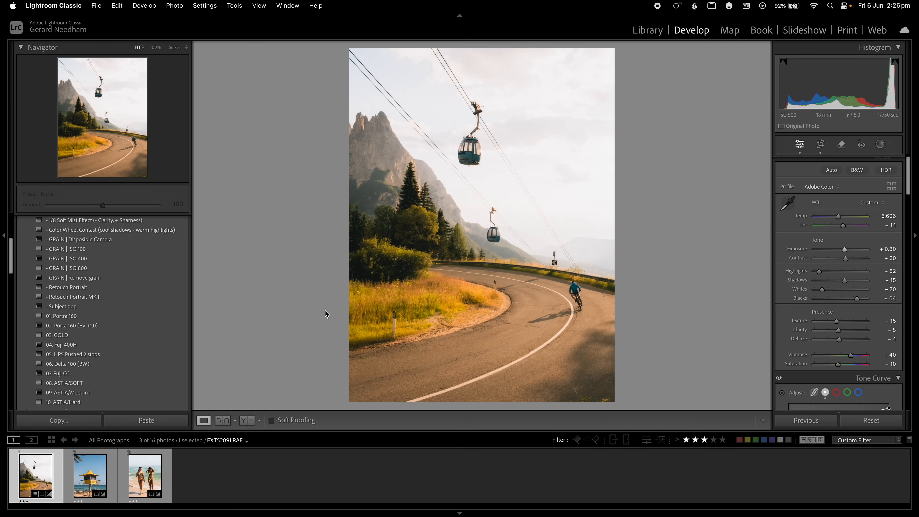
Try the presets 01. Portra 160 and 05. HPS Pushed 2 stops on the cable car photo and reset its exposure.
left_click(125, 316)
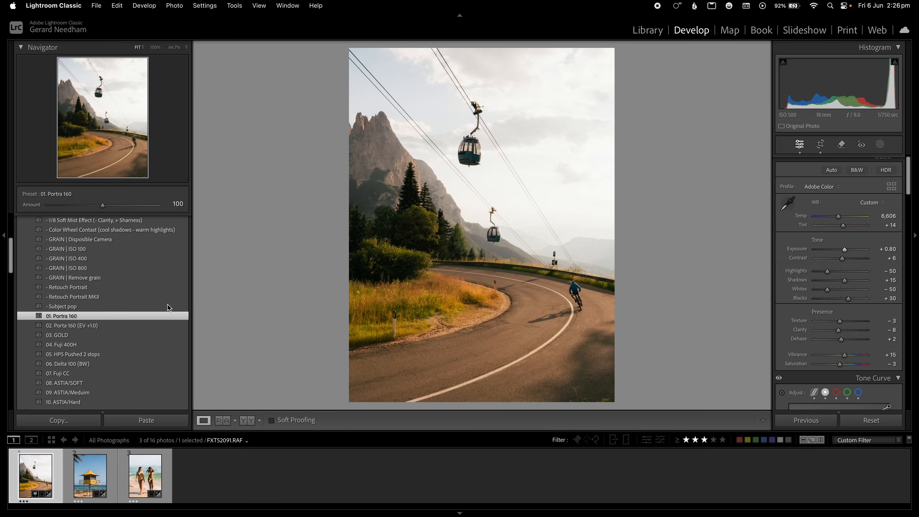
left_click(124, 355)
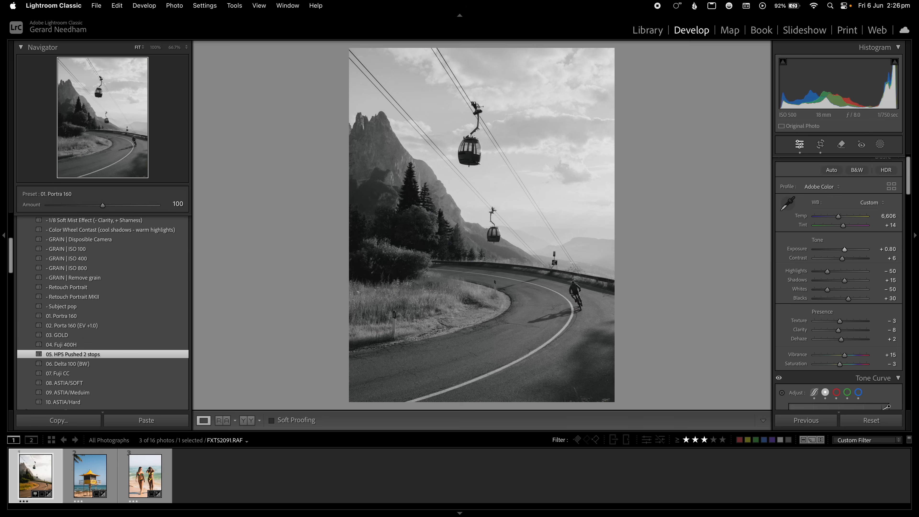
double_click(841, 250)
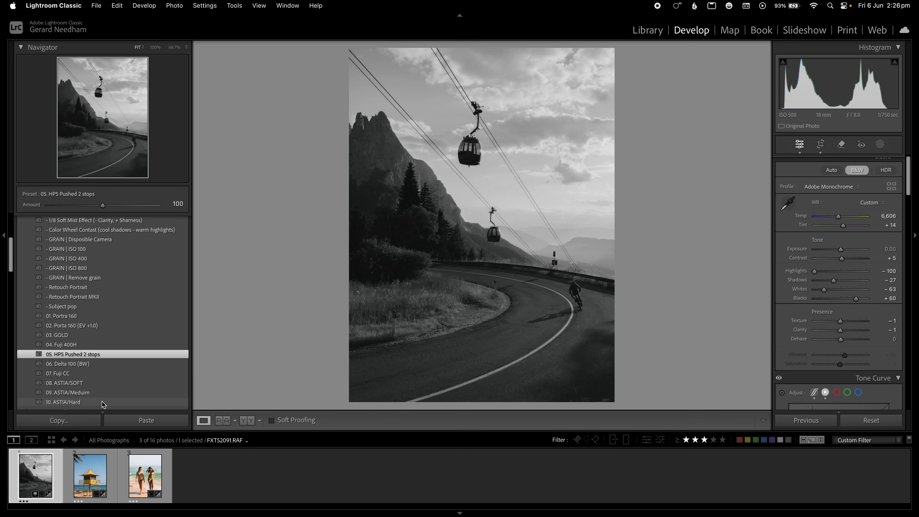
Apply the 08. ASTIA/SOFT preset to the cable car photo and set the exposure to +0.85.
left_click(103, 384)
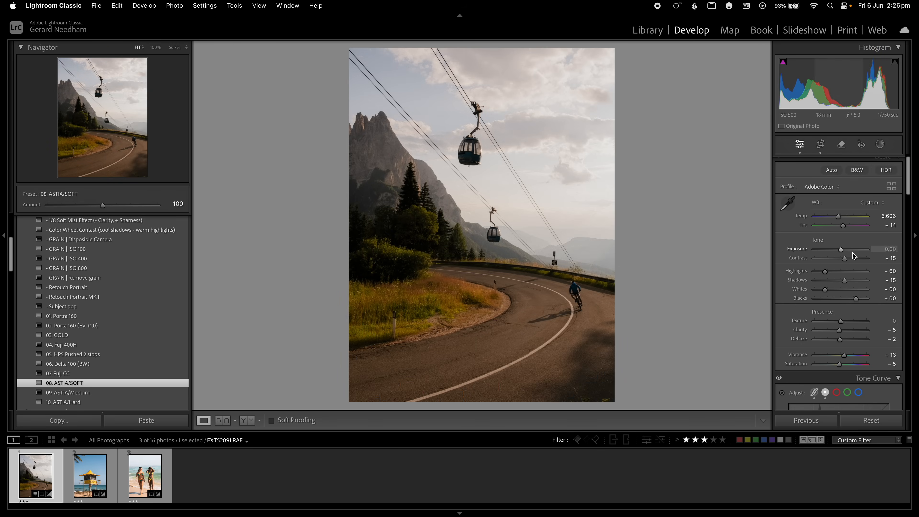
left_click_drag(841, 250, 846, 250)
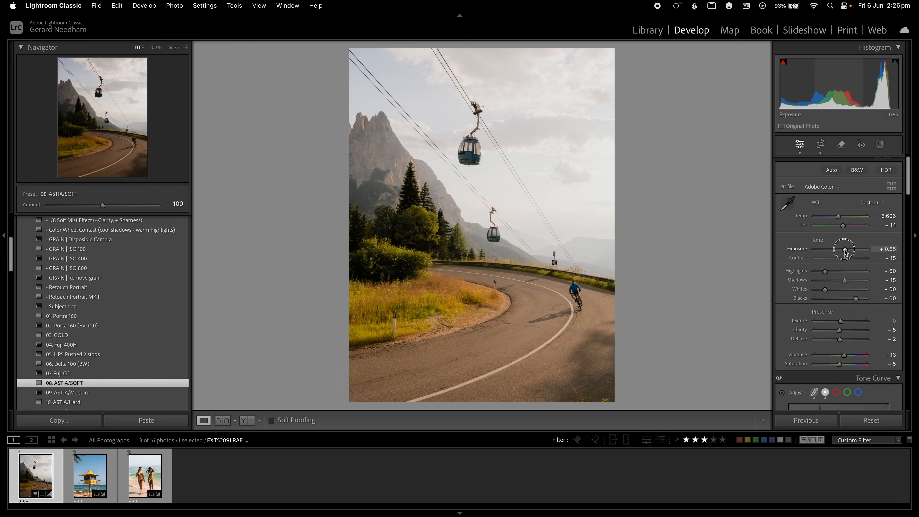
Try the 1/8 and 1/4 Soft Mist Effect presets on the cable car photo and finish with the 1/2 strength.
scroll(160, 254, "up", 3)
left_click(161, 251)
left_click(163, 241)
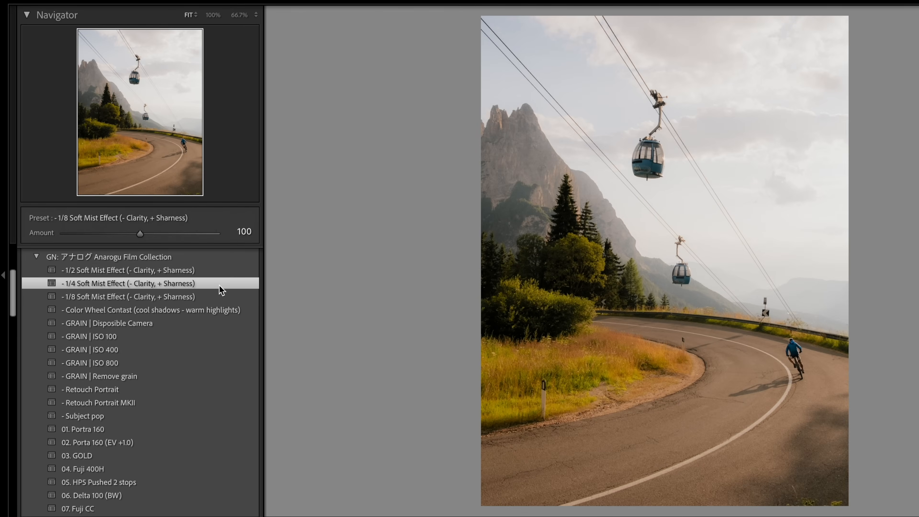
left_click(222, 272)
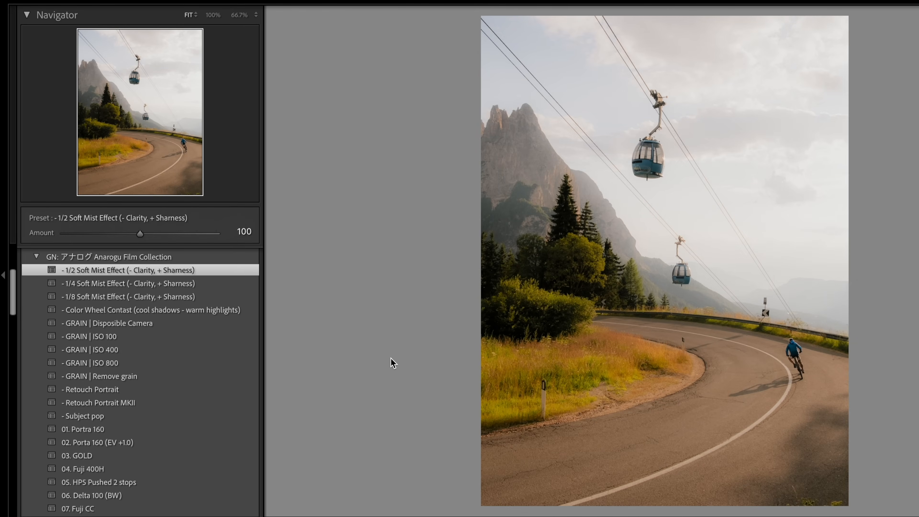
Try the ISO 800 and ISO 400 grain presets on the cable car photo and finish with GRAIN | ISO 100.
left_click(110, 364)
left_click(125, 349)
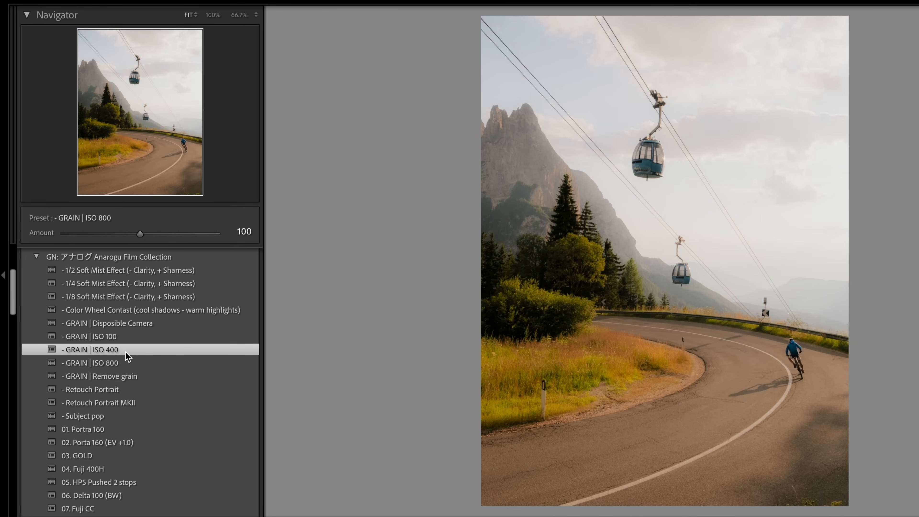
left_click(127, 337)
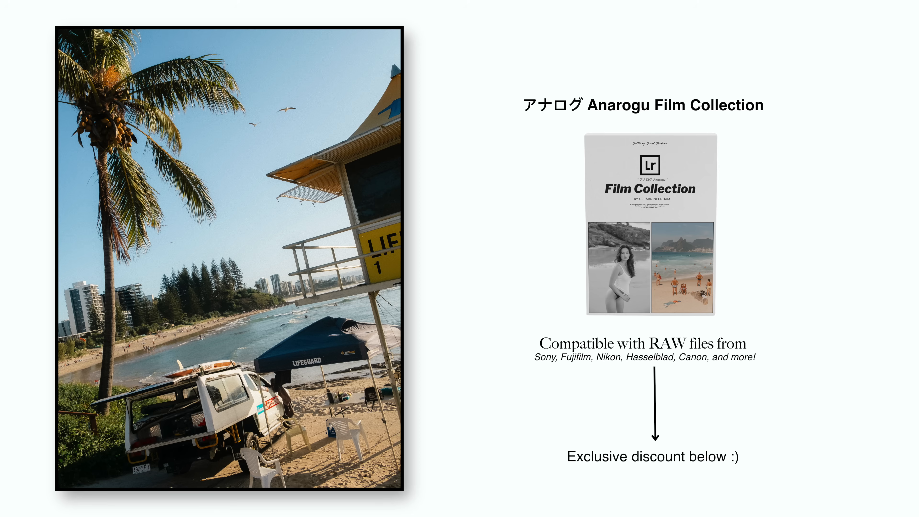